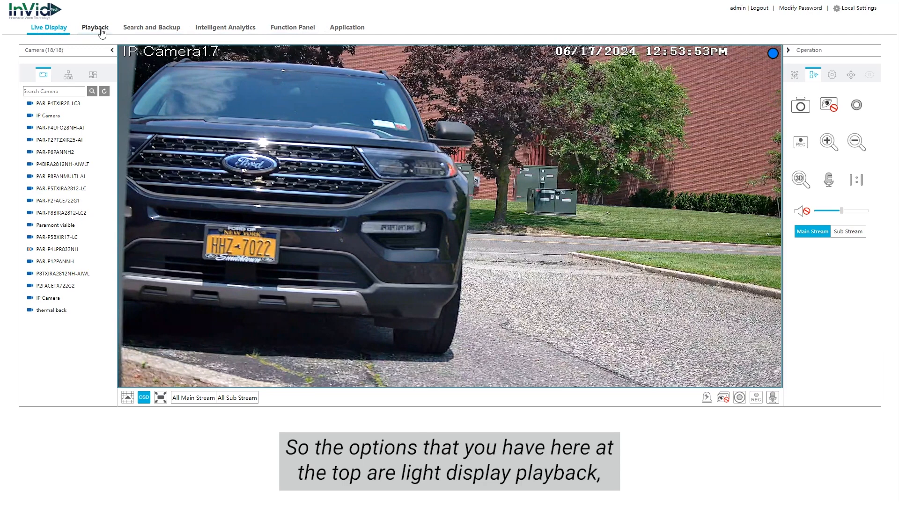
- Open the LPR settings among the AI events and select the camera PAR-P4TXIR28-LC3
{"action": "left_click", "coordinate": [284, 29]}
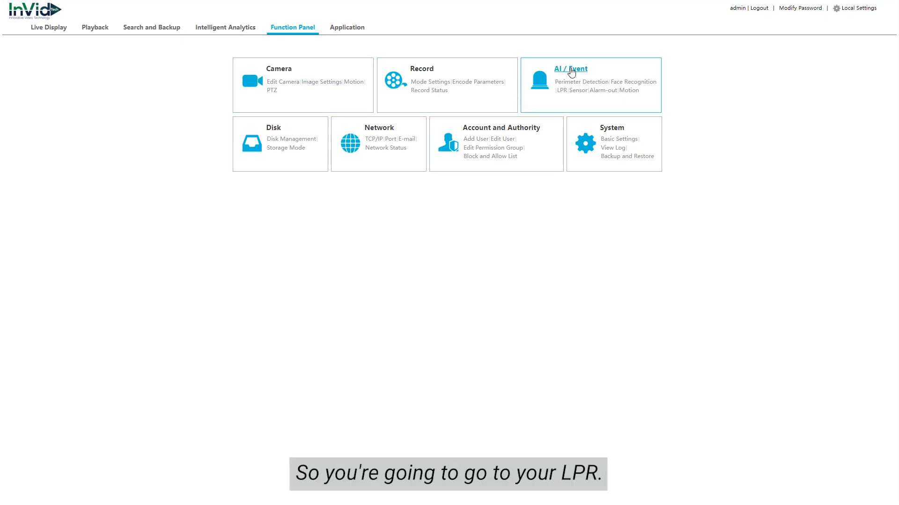
{"action": "left_click", "coordinate": [562, 91]}
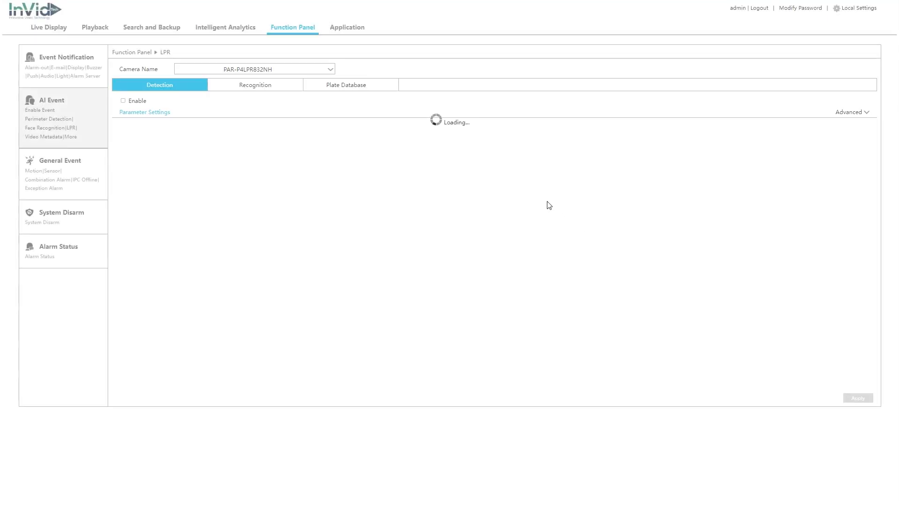
{"action": "left_click", "coordinate": [248, 68]}
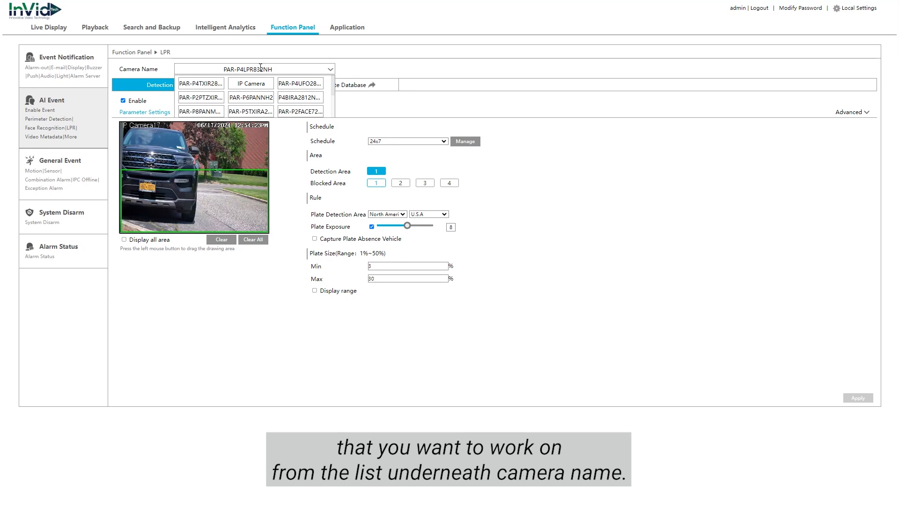
{"action": "left_click", "coordinate": [260, 67]}
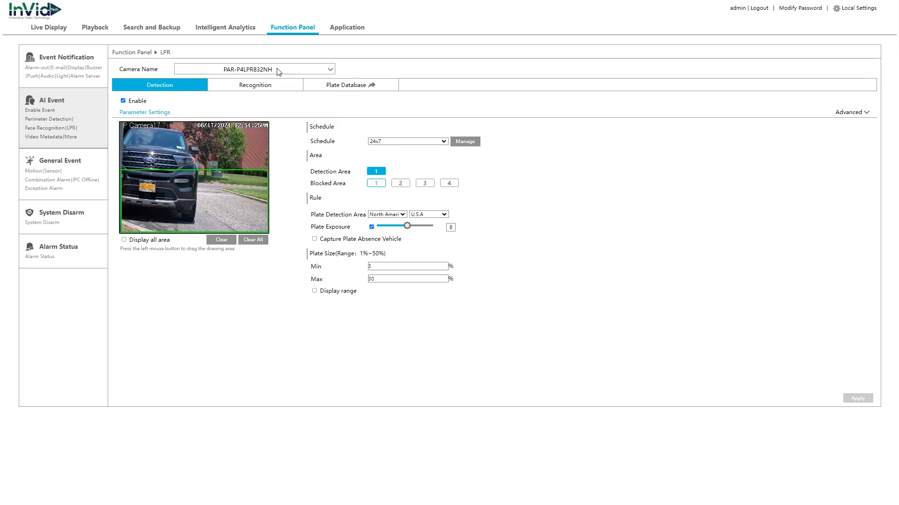
{"action": "left_click", "coordinate": [280, 71]}
{"action": "left_click", "coordinate": [218, 87]}
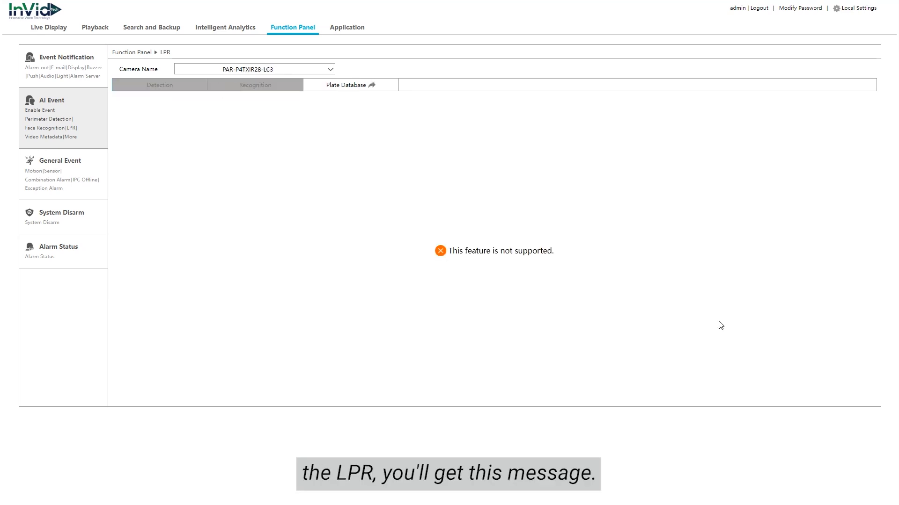
- Switch the LPR settings back to the camera PAR-P4LPR832NH and open the plate database
{"action": "left_click", "coordinate": [285, 70]}
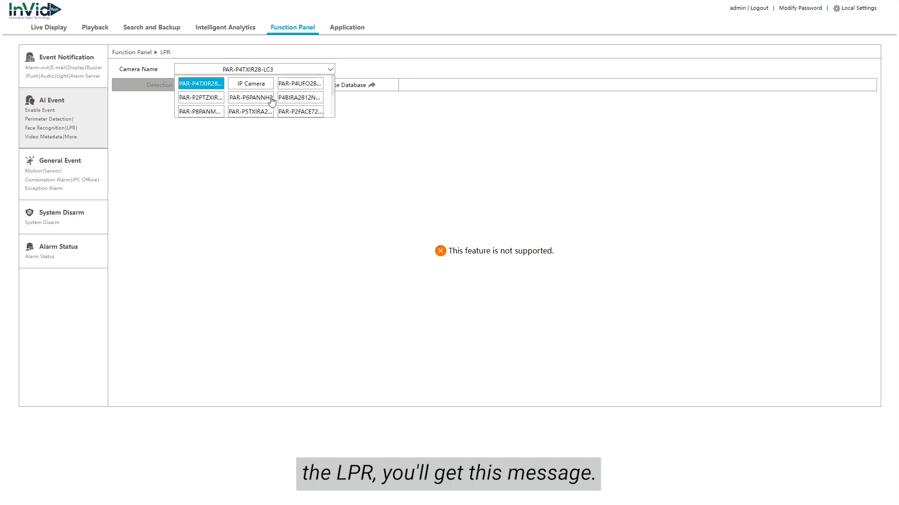
{"action": "scroll", "coordinate": [271, 99], "scroll_direction": "down", "scroll_amount": 2}
{"action": "left_click", "coordinate": [297, 84]}
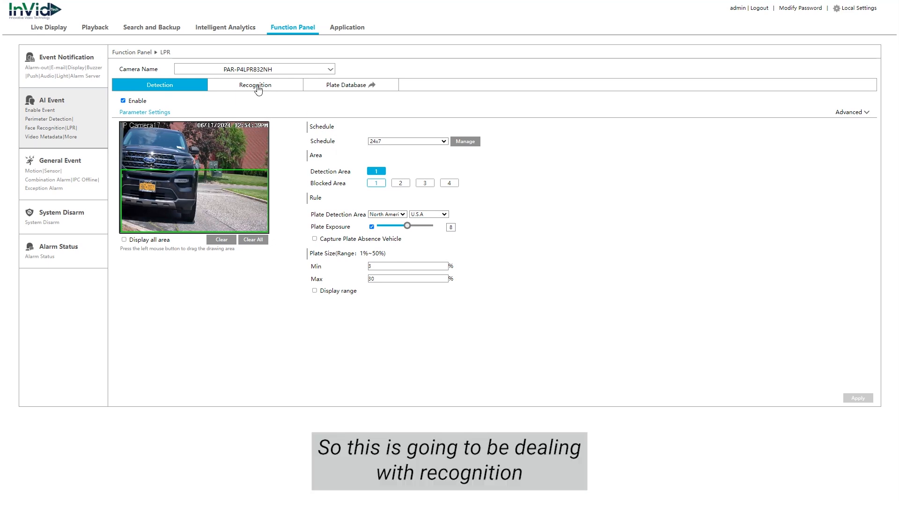
{"action": "left_click", "coordinate": [330, 87]}
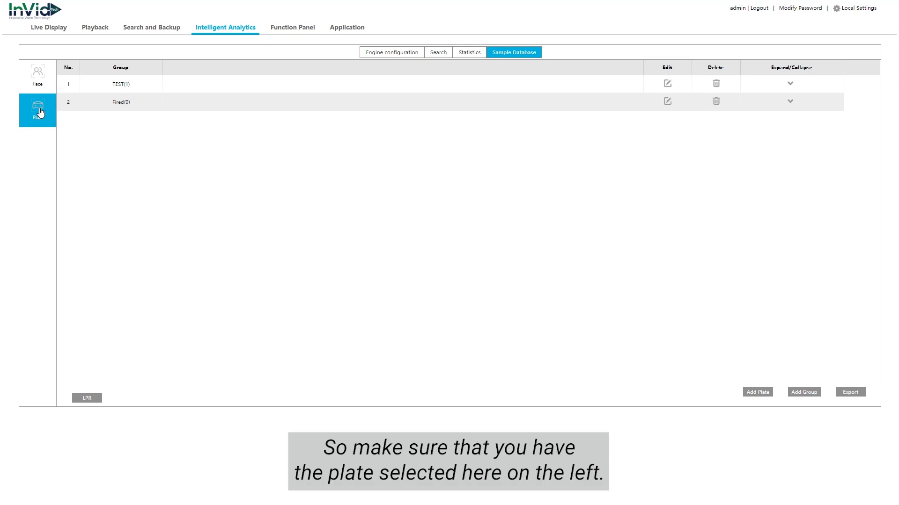
{"action": "left_click", "coordinate": [805, 395]}
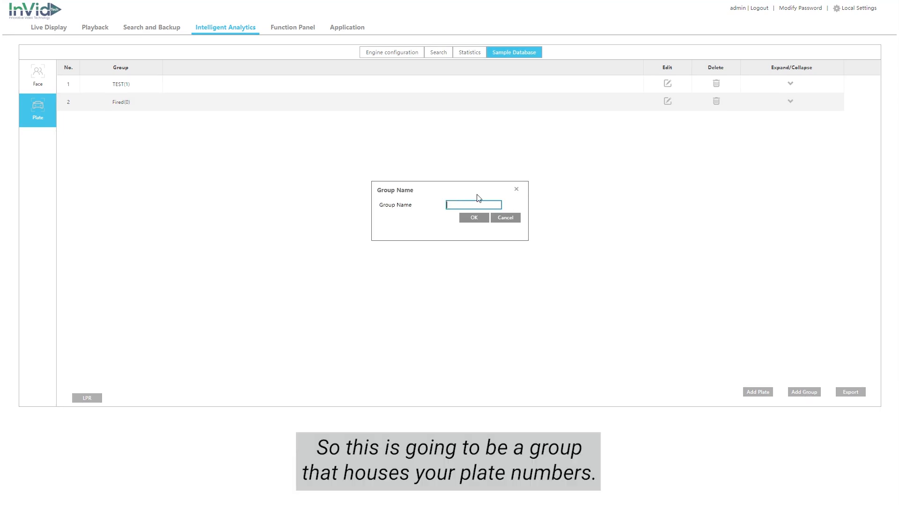
{"action": "type", "text": "E"}
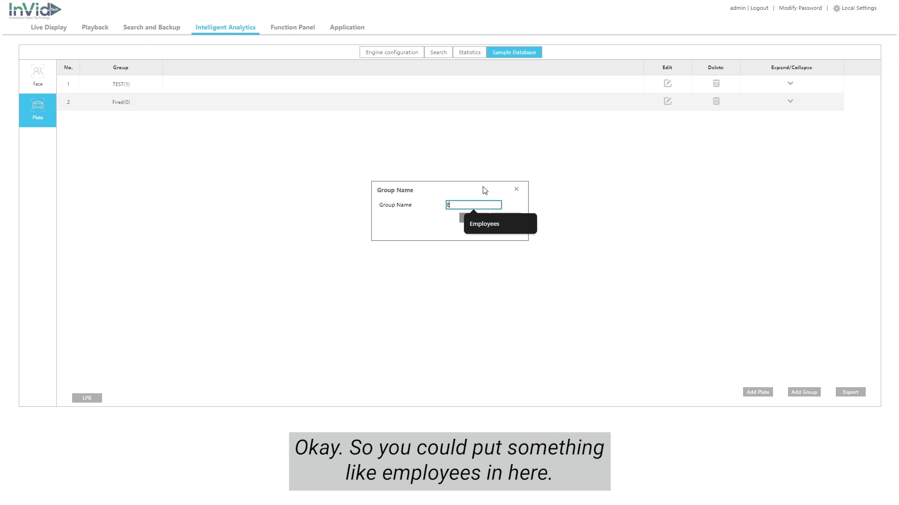
{"action": "type", "text": "mployee"}
{"action": "key", "text": "BackSpace"}
{"action": "key", "text": "BackSpace"}
{"action": "key", "text": "BackSpace"}
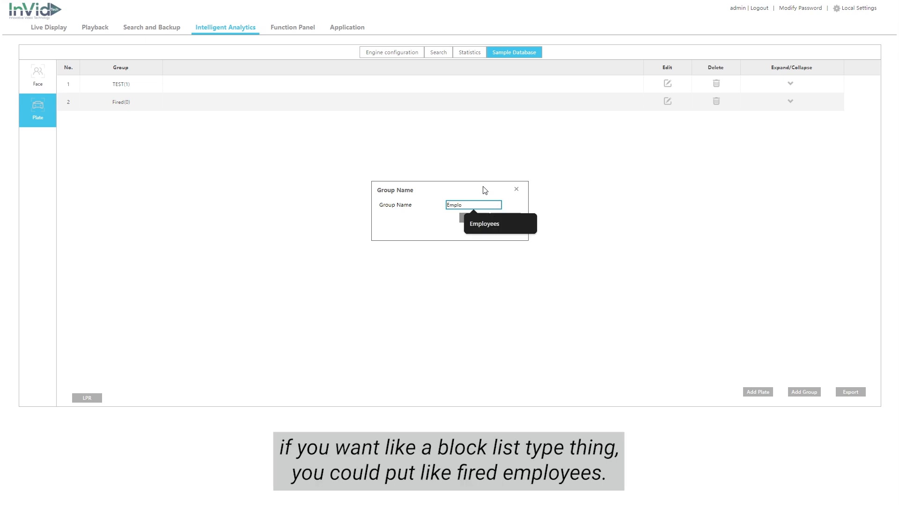
{"action": "key", "text": "BackSpace"}
{"action": "key", "text": "BackSpace"}
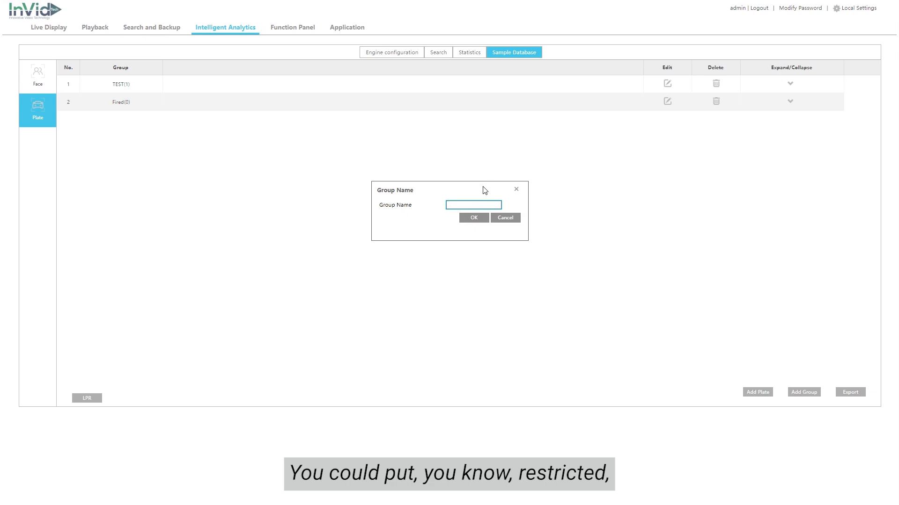
{"action": "left_click", "coordinate": [504, 219]}
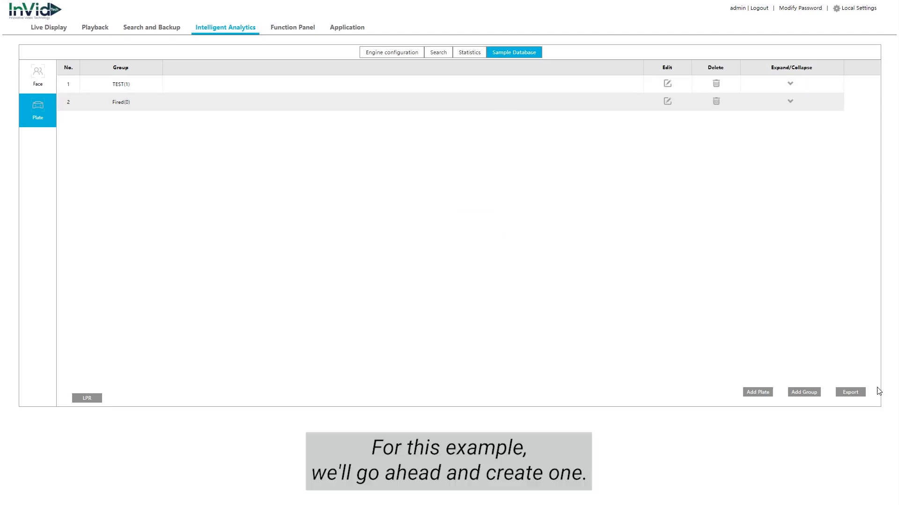
- Create a new plate group named Employees in the sample database
{"action": "left_click", "coordinate": [801, 393]}
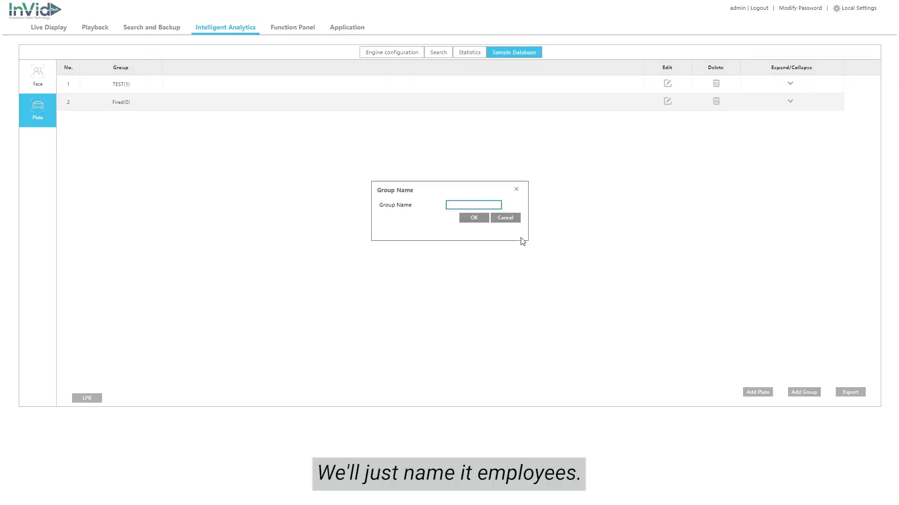
{"action": "type", "text": "Employees"}
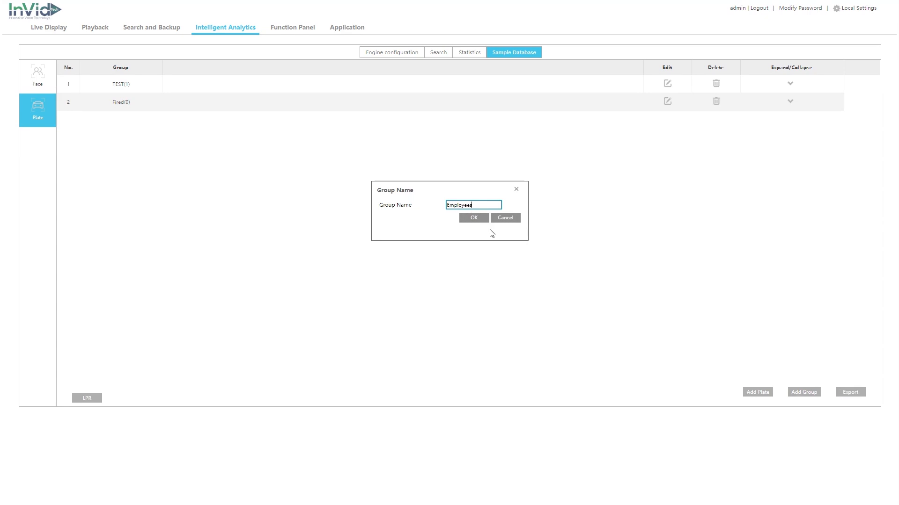
{"action": "left_click", "coordinate": [474, 219]}
- Expand the Employees group, start adding a plate and look at the bulk entry option before returning to single entry
{"action": "left_click", "coordinate": [284, 123]}
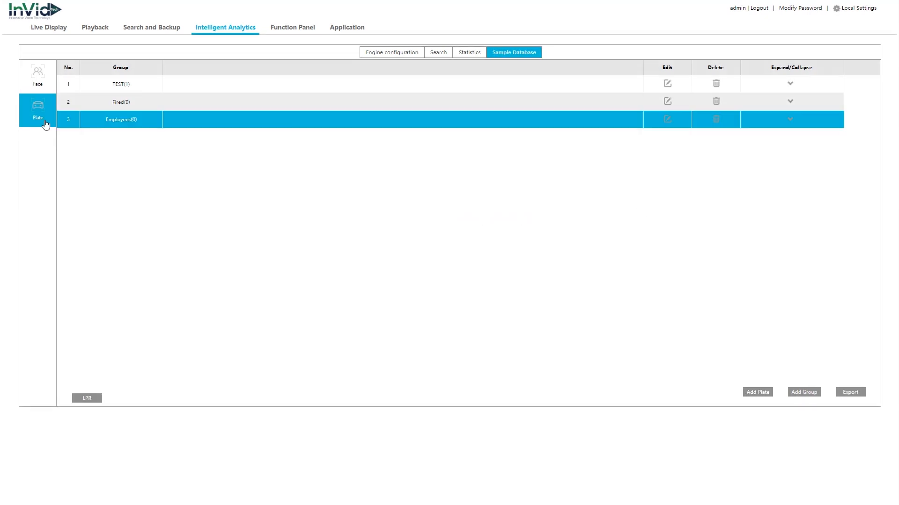
{"action": "left_click", "coordinate": [790, 121]}
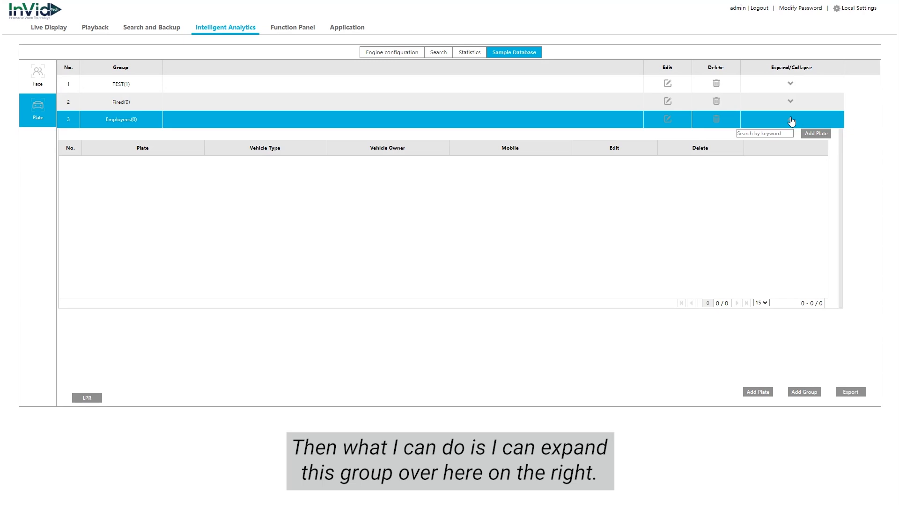
{"action": "left_click", "coordinate": [811, 135]}
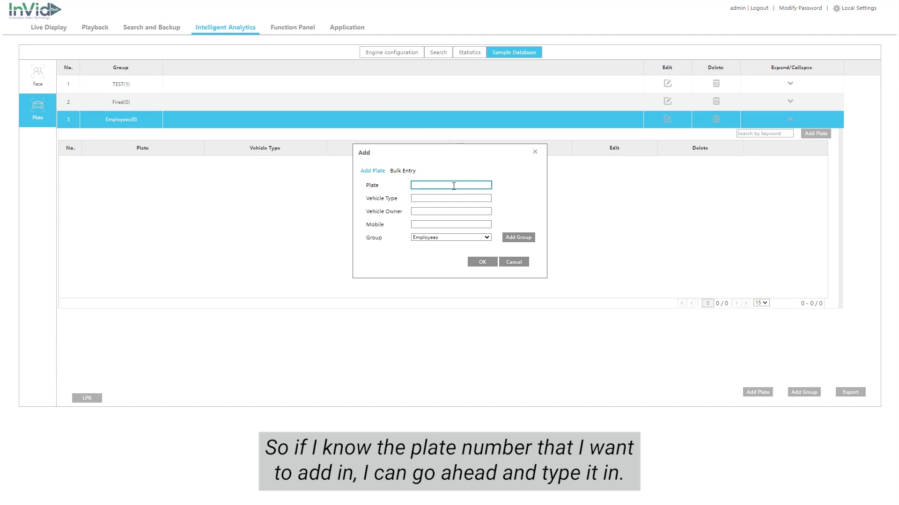
{"action": "left_click", "coordinate": [400, 172]}
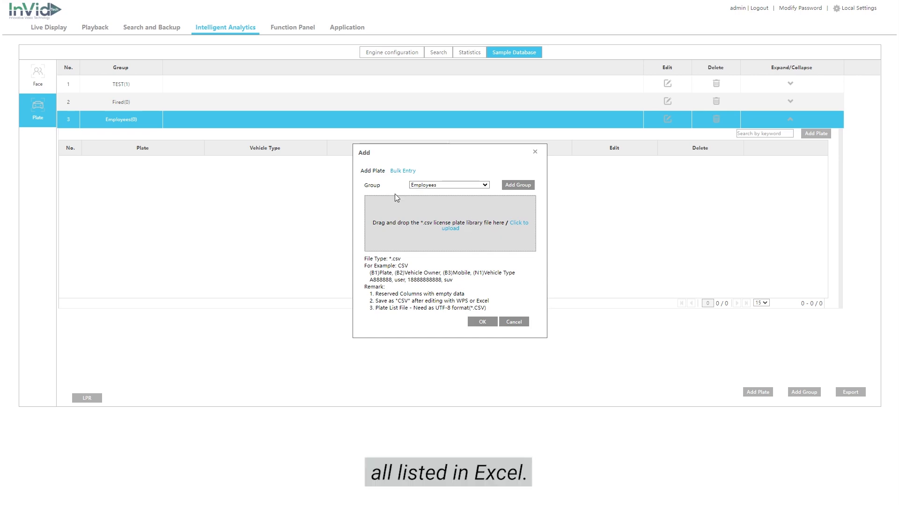
{"action": "left_click", "coordinate": [373, 173]}
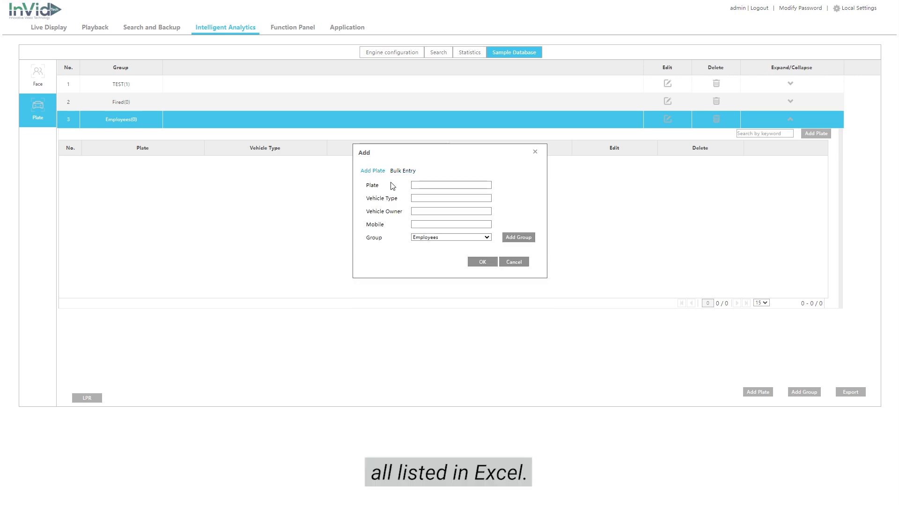
- Save a single plate in the Employees group, filling in only the vehicle's plate number
{"action": "left_click", "coordinate": [436, 184]}
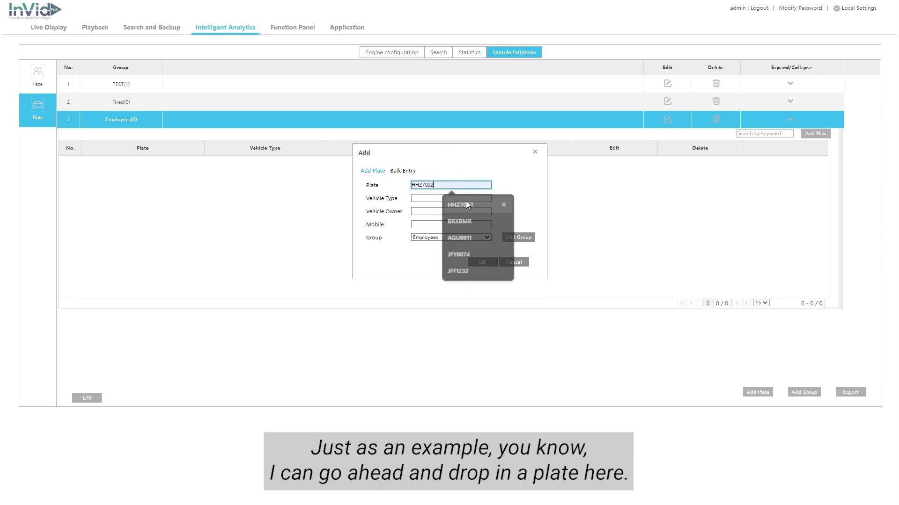
{"action": "left_click", "coordinate": [463, 204]}
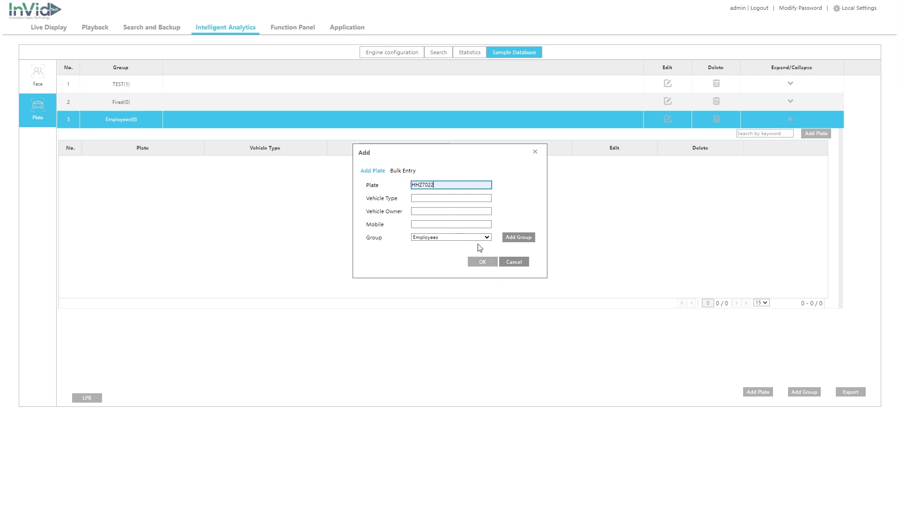
{"action": "left_click", "coordinate": [487, 263]}
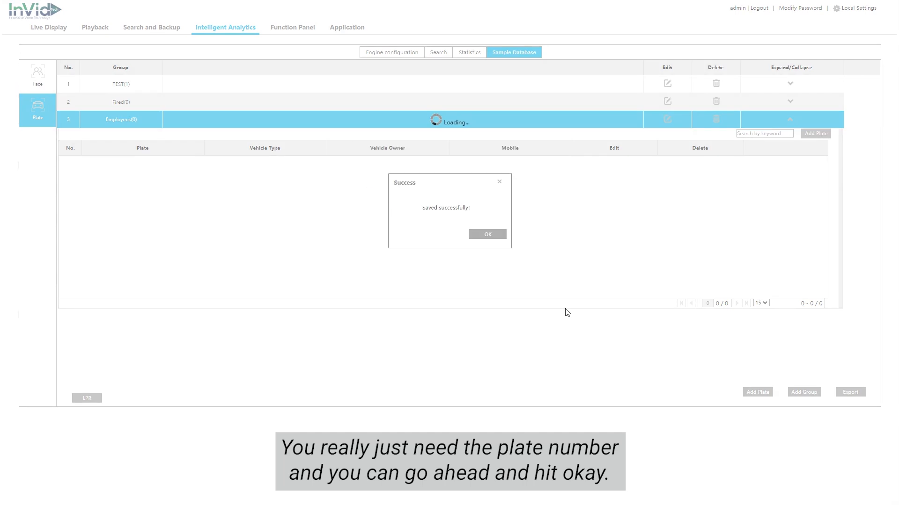
{"action": "left_click", "coordinate": [498, 235]}
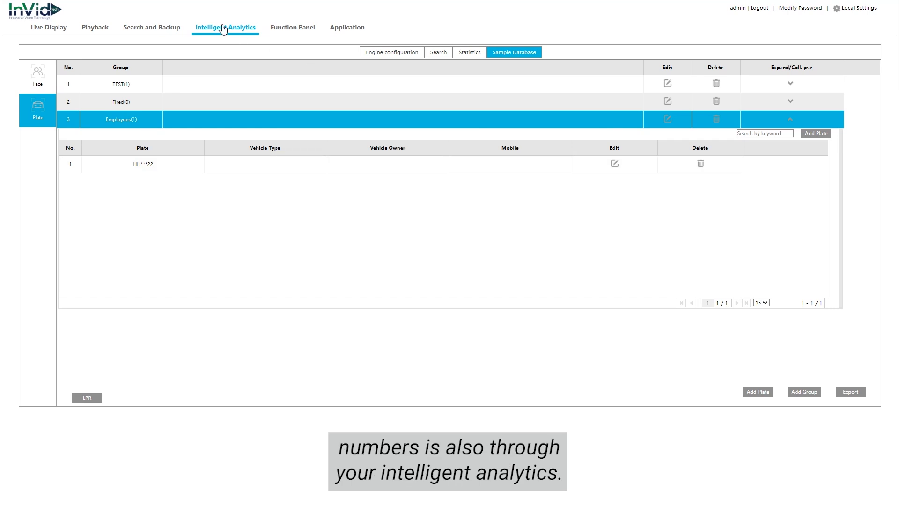
- Open the vehicle search in Intelligent Analytics
{"action": "left_click", "coordinate": [201, 28]}
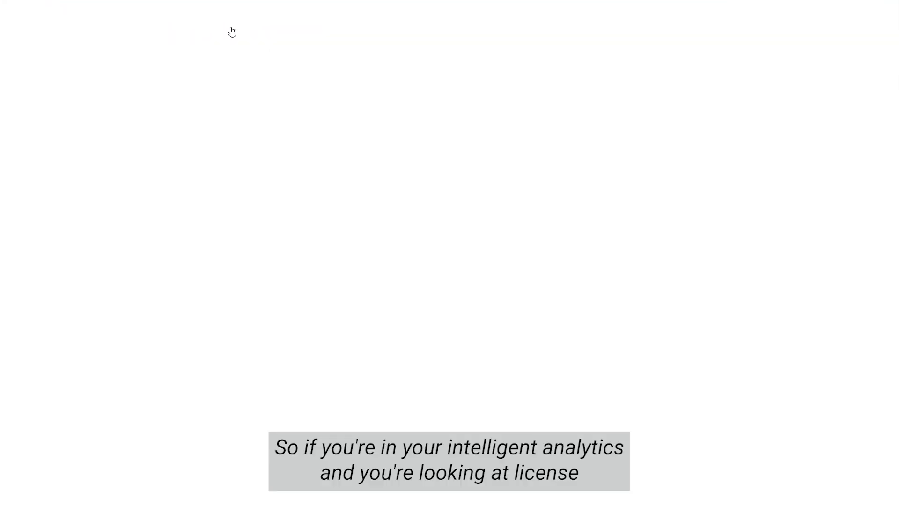
{"action": "left_click", "coordinate": [228, 30]}
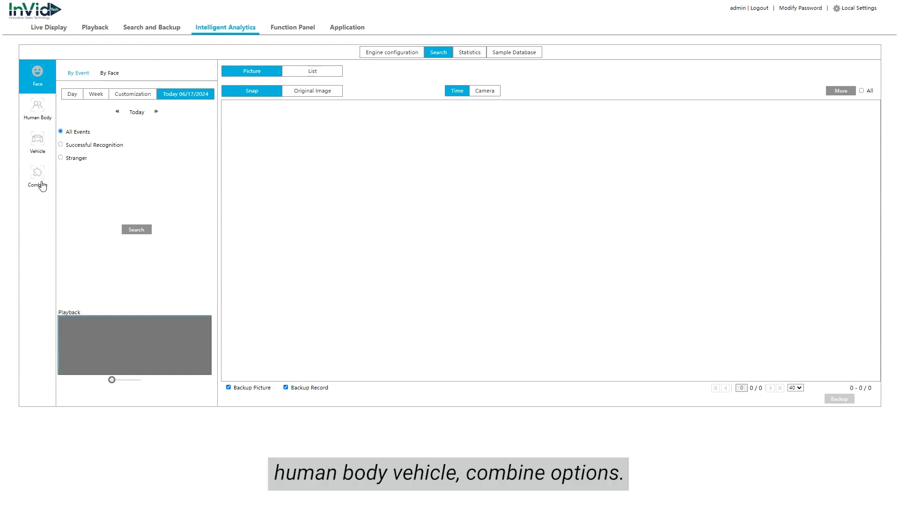
{"action": "left_click", "coordinate": [37, 139]}
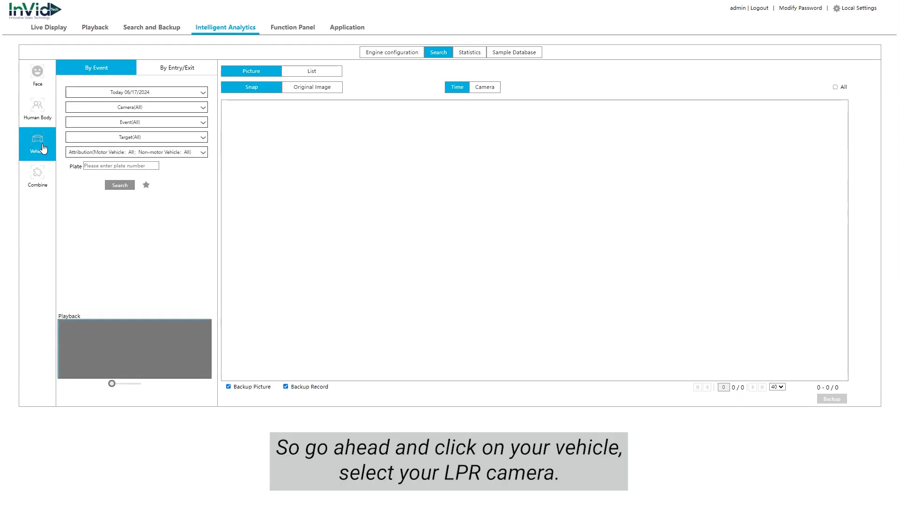
- Limit the vehicle search to the camera PAR-P4LPR832NH and run it for today's events
{"action": "left_click", "coordinate": [129, 107]}
{"action": "scroll", "coordinate": [117, 160], "scroll_direction": "down", "scroll_amount": 3}
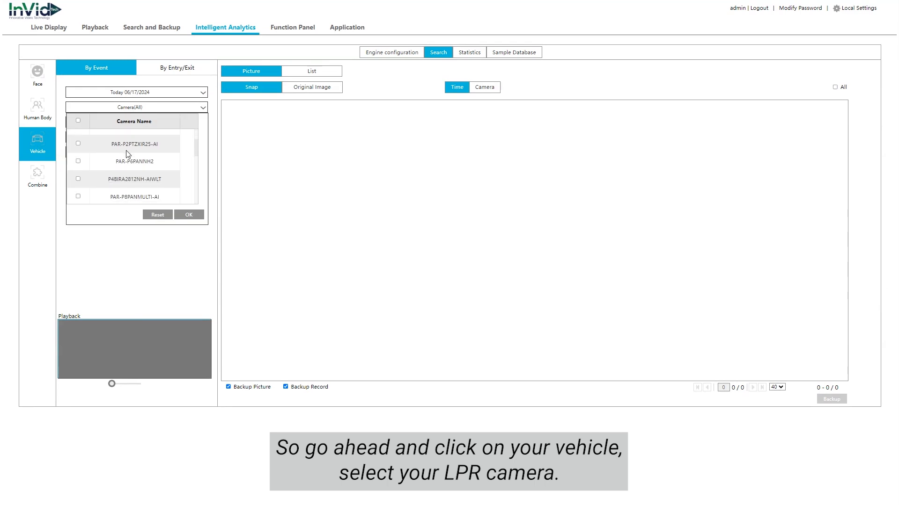
{"action": "scroll", "coordinate": [123, 160], "scroll_direction": "down", "scroll_amount": 5}
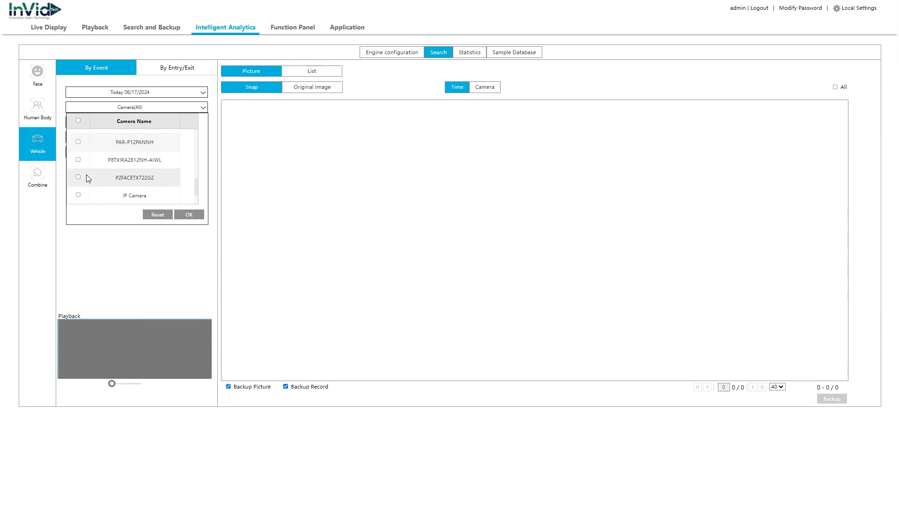
{"action": "scroll", "coordinate": [88, 174], "scroll_direction": "up", "scroll_amount": 5}
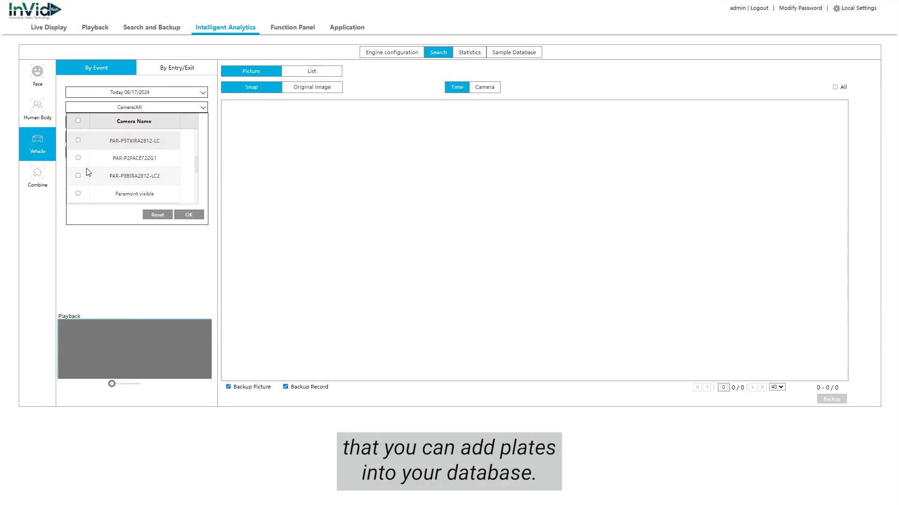
{"action": "scroll", "coordinate": [88, 171], "scroll_direction": "down", "scroll_amount": 5}
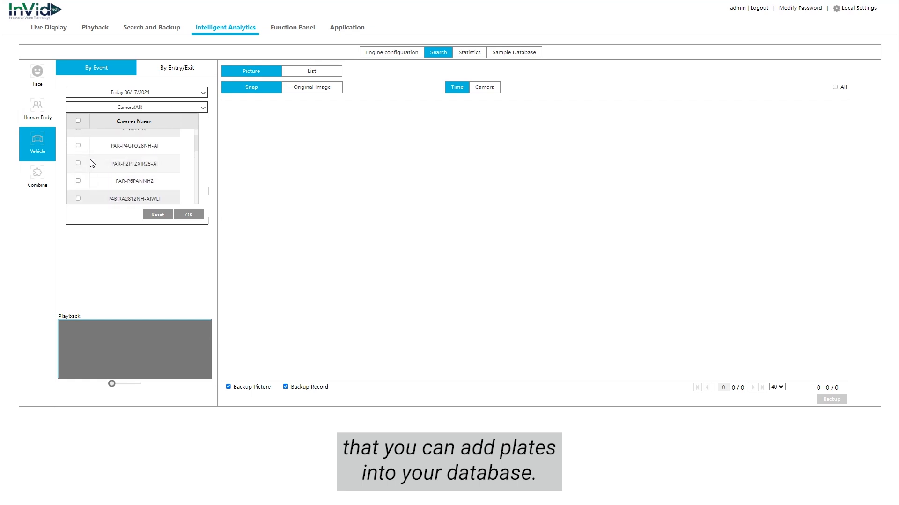
{"action": "scroll", "coordinate": [91, 164], "scroll_direction": "up", "scroll_amount": 1}
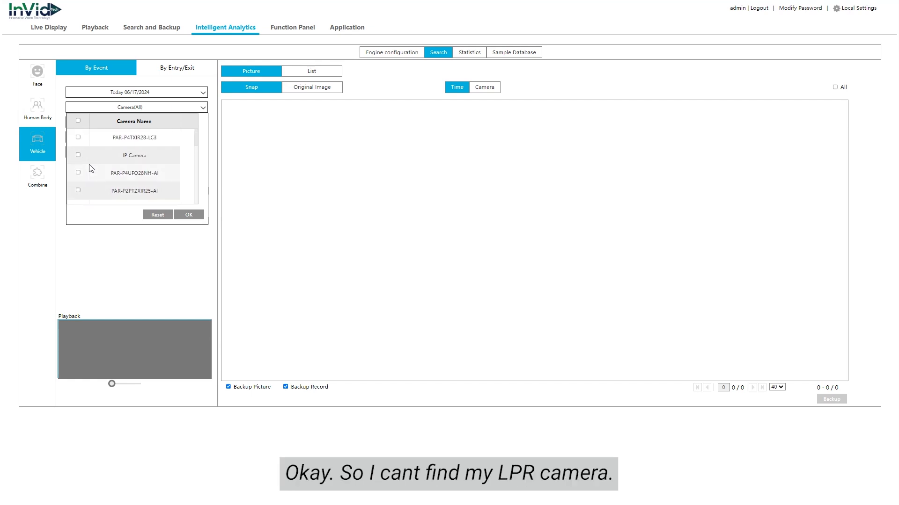
{"action": "scroll", "coordinate": [93, 164], "scroll_direction": "down", "scroll_amount": 3}
{"action": "scroll", "coordinate": [94, 164], "scroll_direction": "down", "scroll_amount": 3}
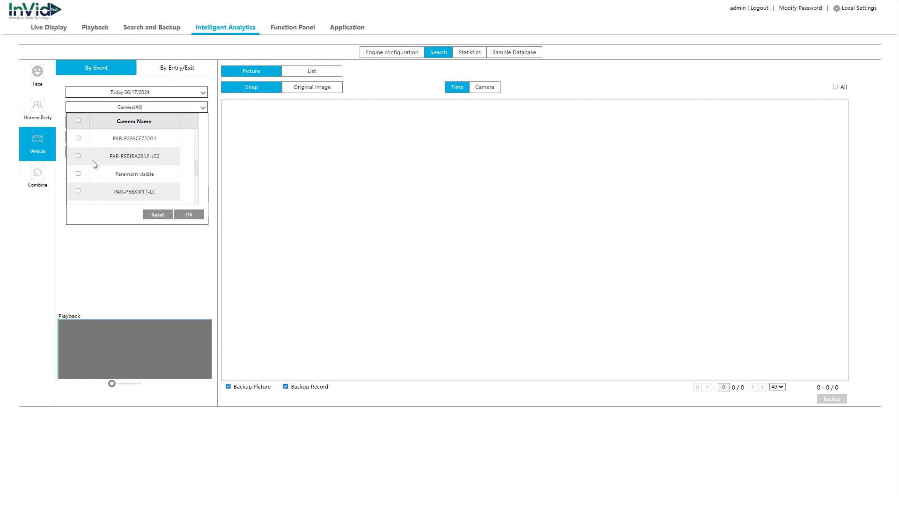
{"action": "left_click", "coordinate": [94, 164]}
{"action": "left_click", "coordinate": [193, 214]}
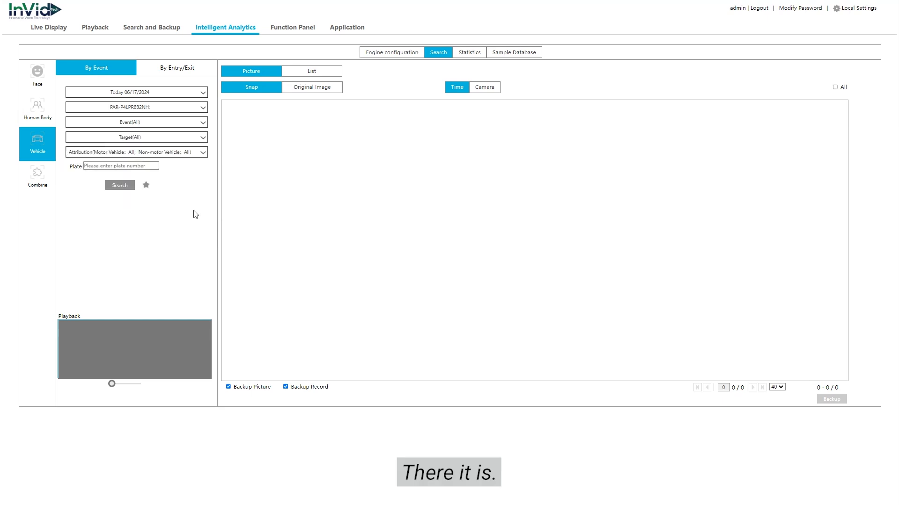
{"action": "left_click", "coordinate": [117, 187]}
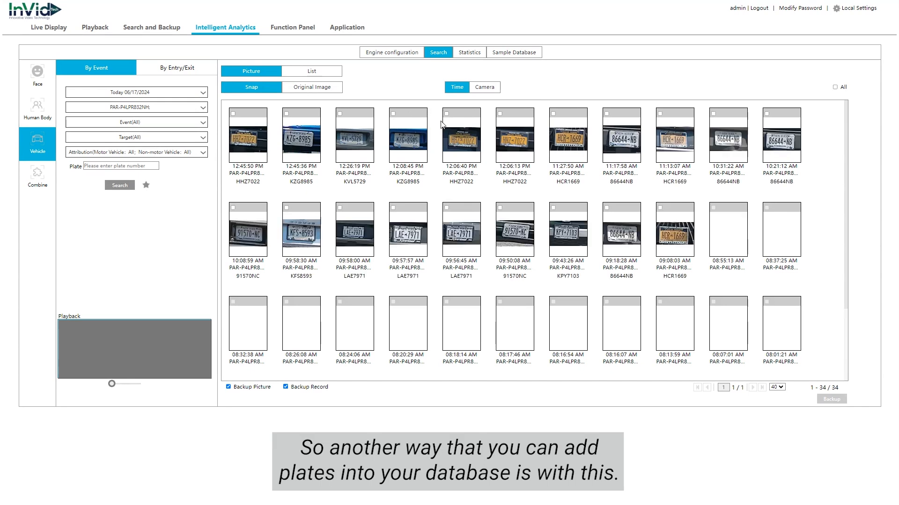
- View and close the details of the 12:08:45 PM capture, and highlight its plate number in the search results
{"action": "left_click", "coordinate": [425, 115]}
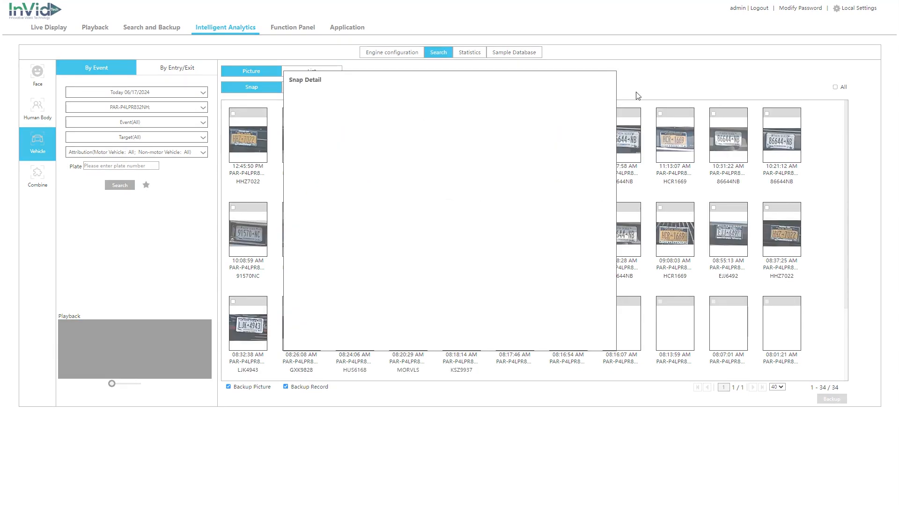
{"action": "left_click", "coordinate": [607, 82]}
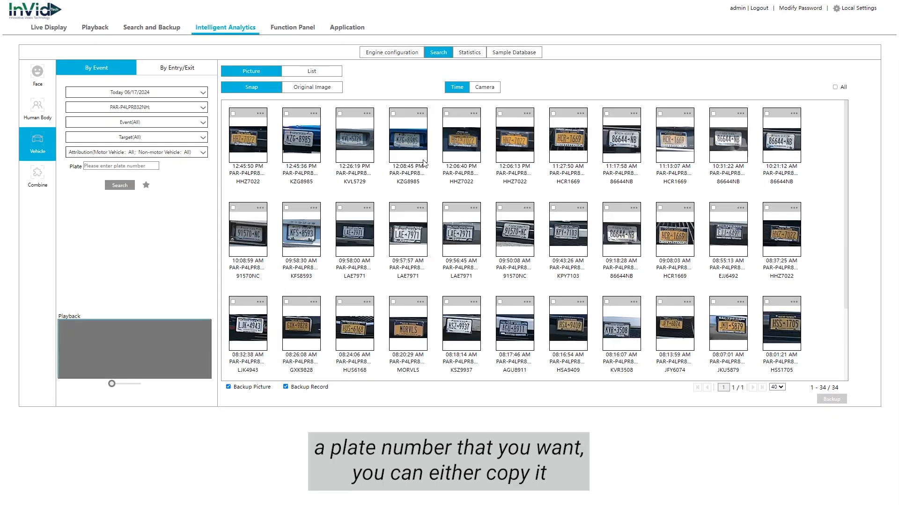
{"action": "left_click_drag", "start_coordinate": [416, 184], "coordinate": [401, 184]}
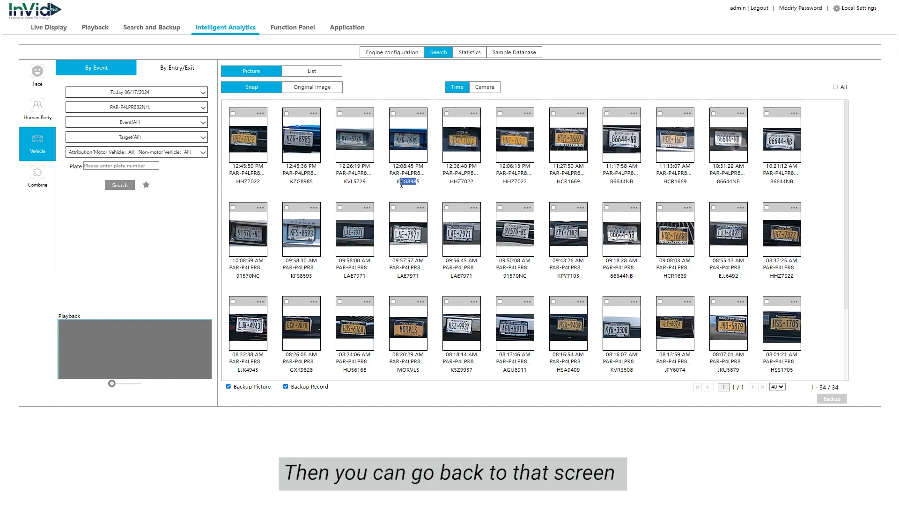
{"action": "double_click", "coordinate": [401, 185]}
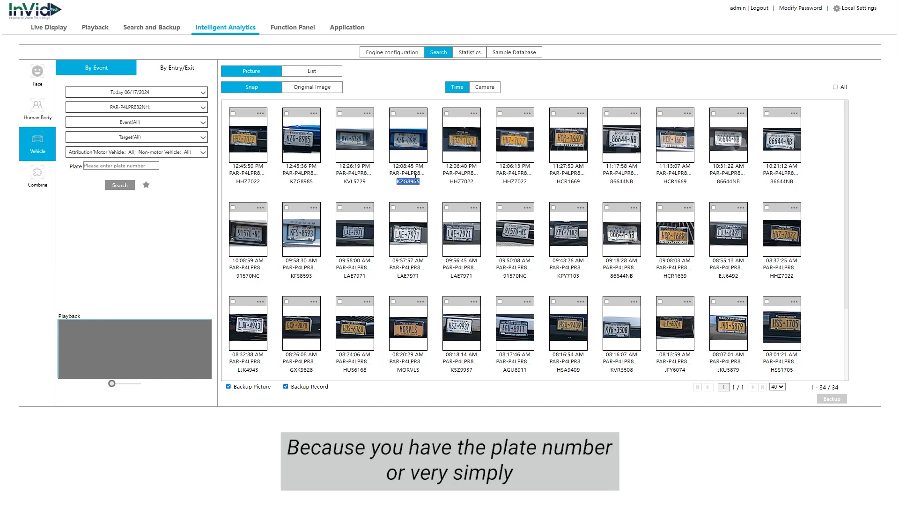
- Look at how the 12:08:45 PM capture's plate can be registered to a group, and leave without saving it
{"action": "left_click", "coordinate": [420, 113]}
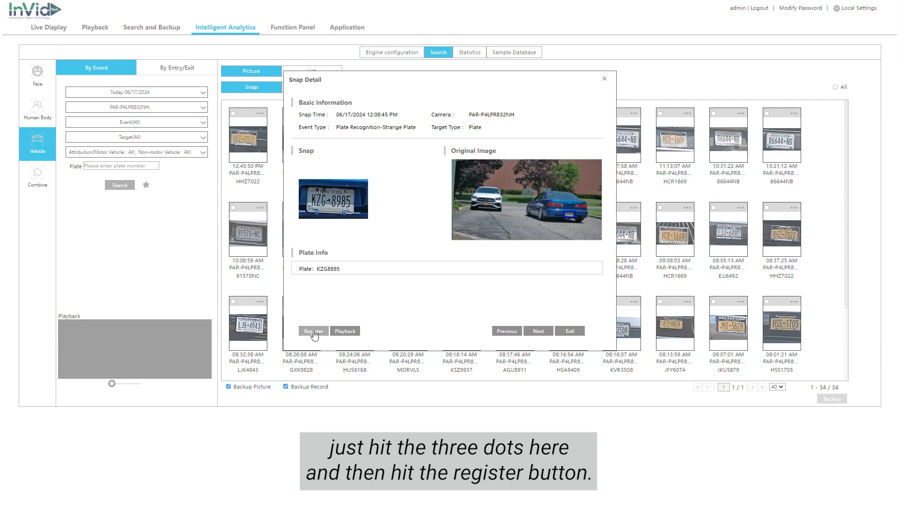
{"action": "left_click", "coordinate": [314, 332]}
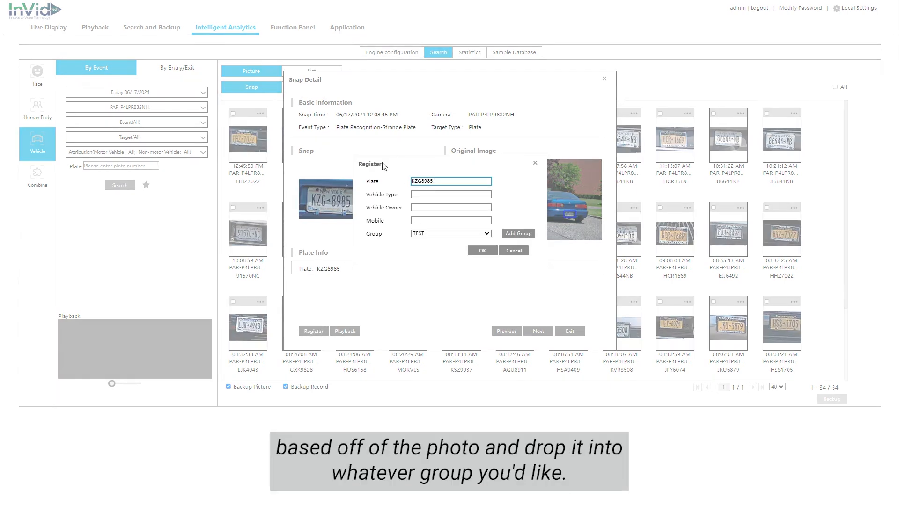
{"action": "left_click", "coordinate": [450, 233]}
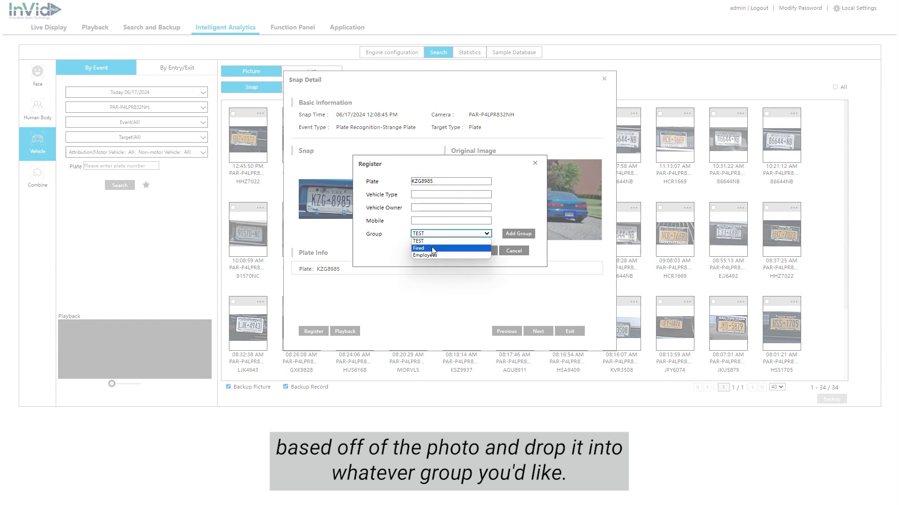
{"action": "left_click", "coordinate": [376, 205]}
{"action": "left_click", "coordinate": [521, 254]}
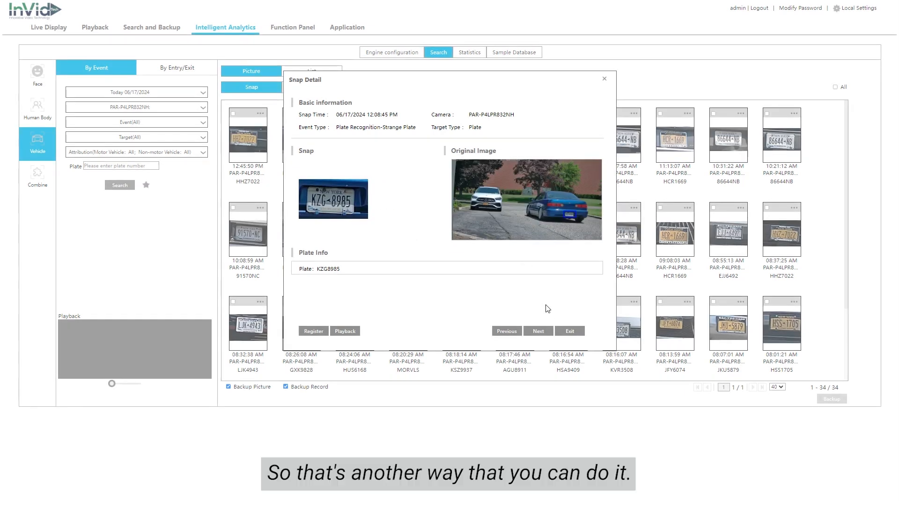
{"action": "left_click", "coordinate": [576, 335]}
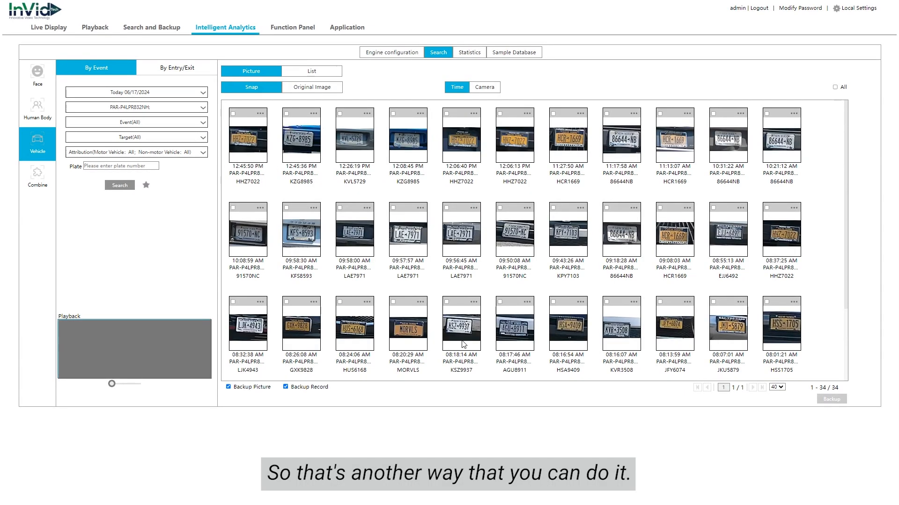
- Open the LPR recognition settings for camera PAR-P4LPR832NH and enable Successful Recognition
{"action": "left_click", "coordinate": [290, 27]}
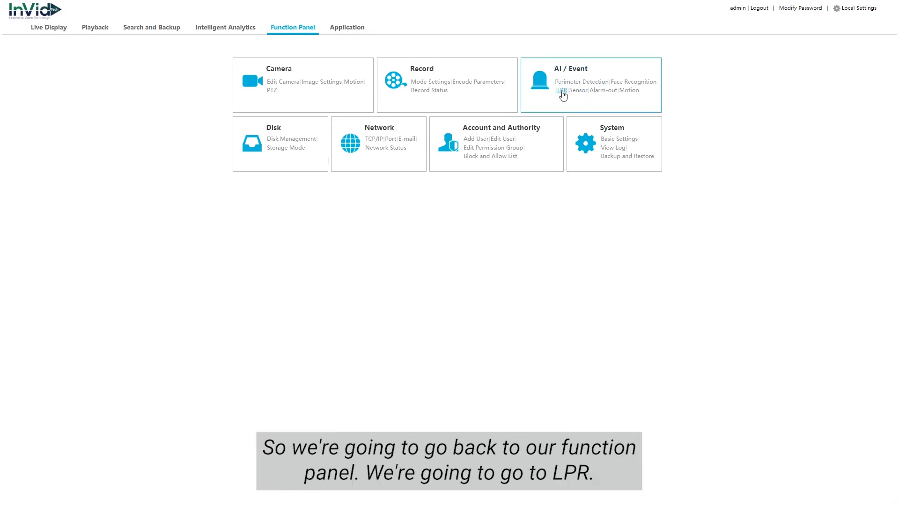
{"action": "left_click", "coordinate": [561, 91]}
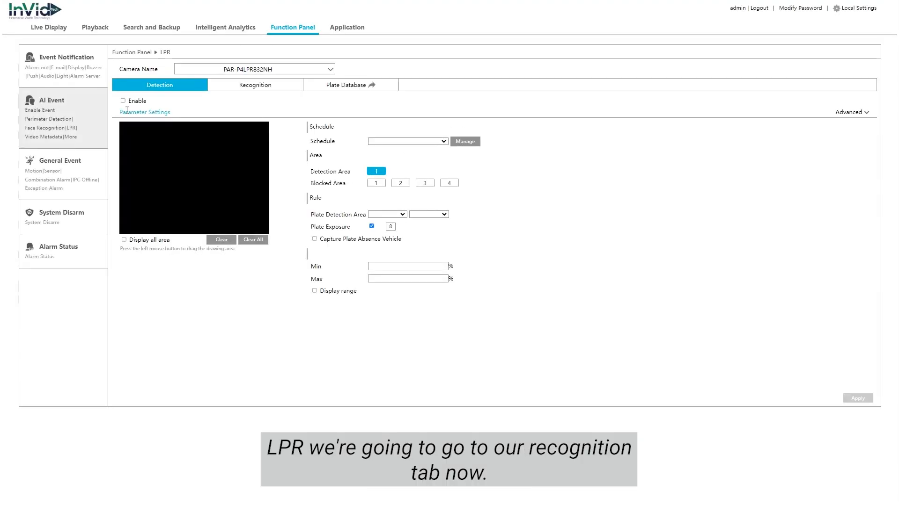
{"action": "left_click", "coordinate": [269, 88]}
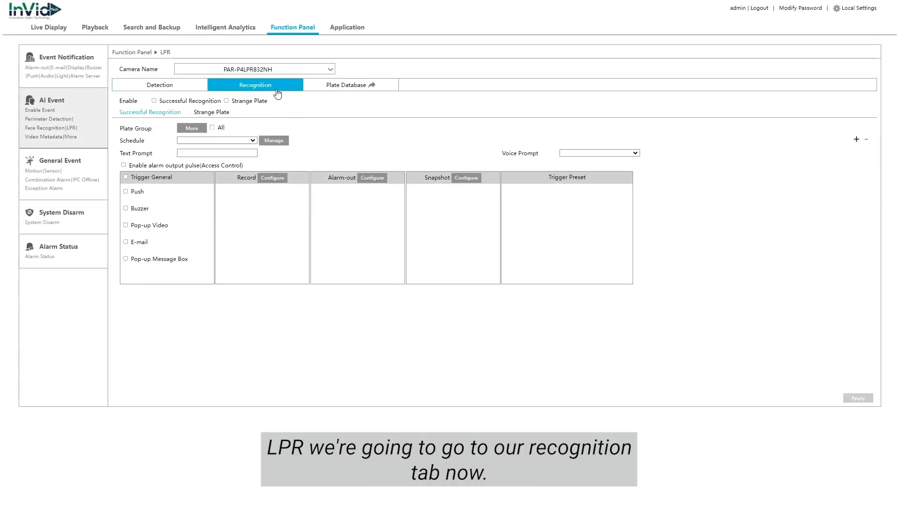
{"action": "left_click", "coordinate": [153, 101]}
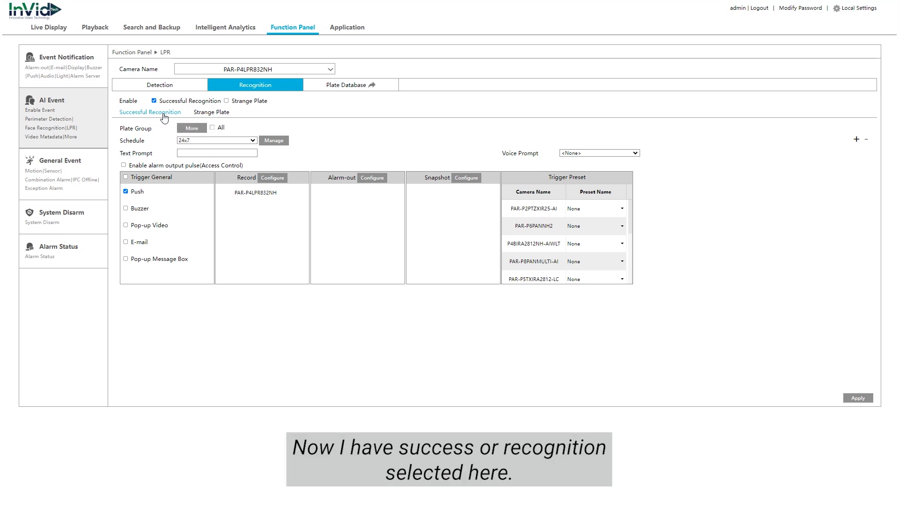
- Assign the Employees plate group to Successful Recognition
{"action": "left_click", "coordinate": [191, 130]}
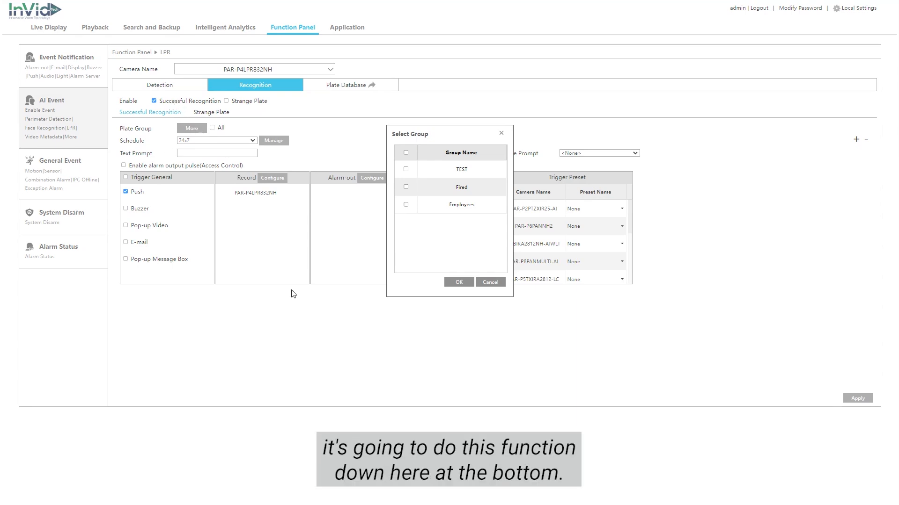
{"action": "left_click", "coordinate": [496, 283]}
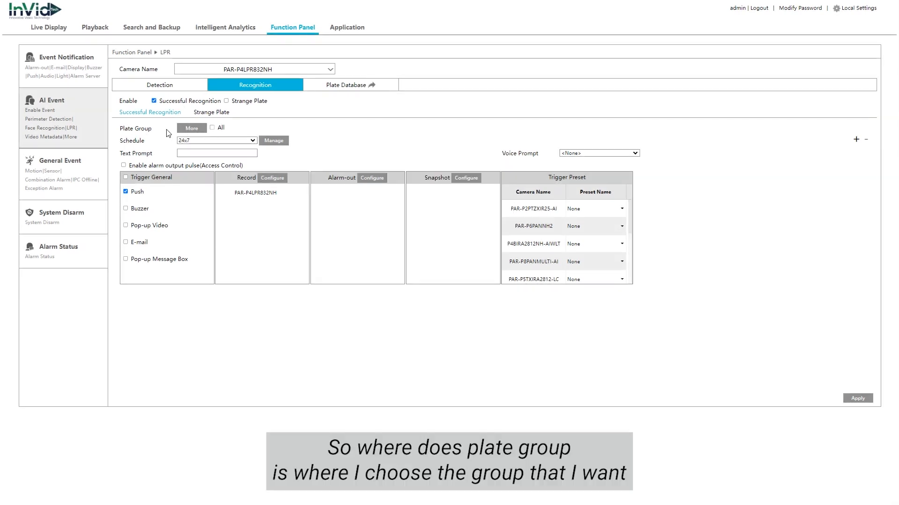
{"action": "left_click", "coordinate": [189, 129]}
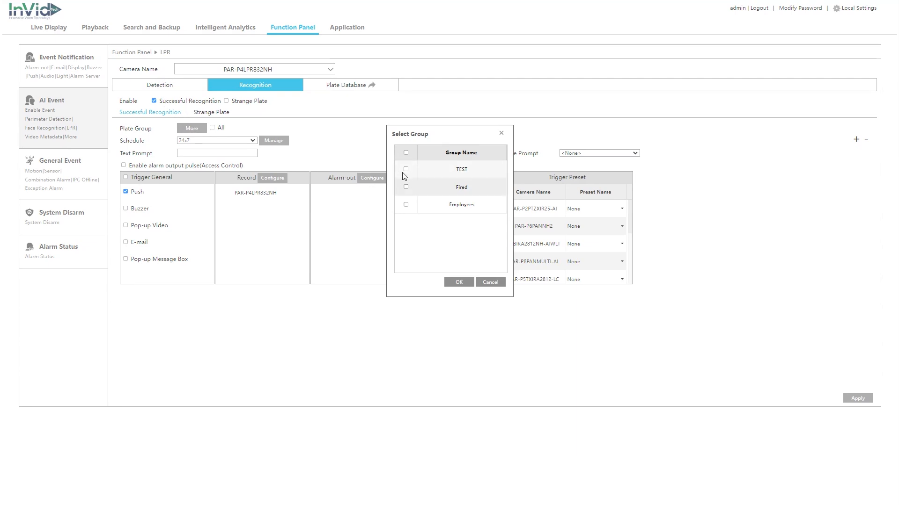
{"action": "left_click", "coordinate": [406, 205]}
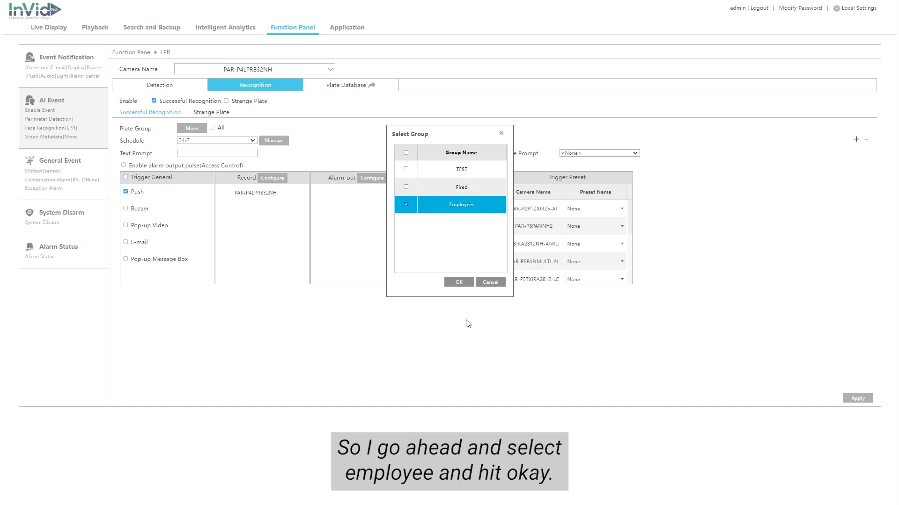
{"action": "left_click", "coordinate": [458, 282]}
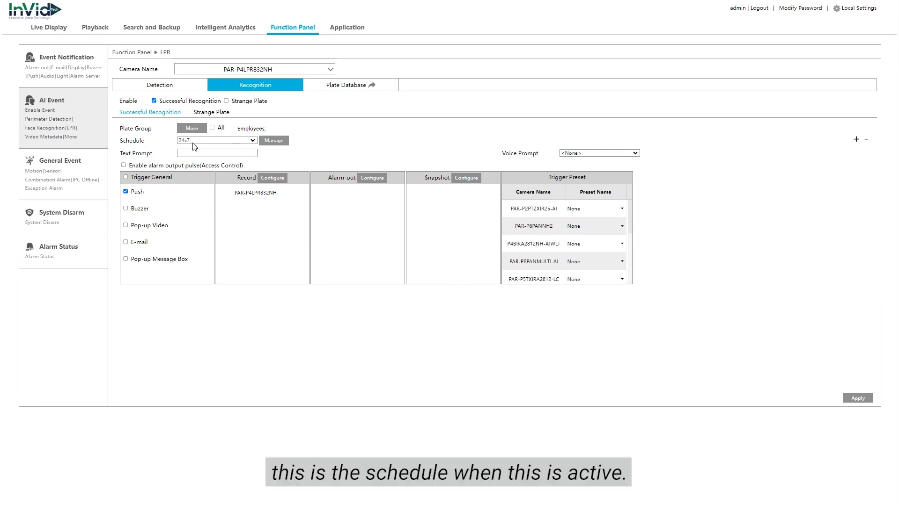
- Review the available schedules for Successful Recognition, keeping 24x7 selected
{"action": "left_click", "coordinate": [241, 141]}
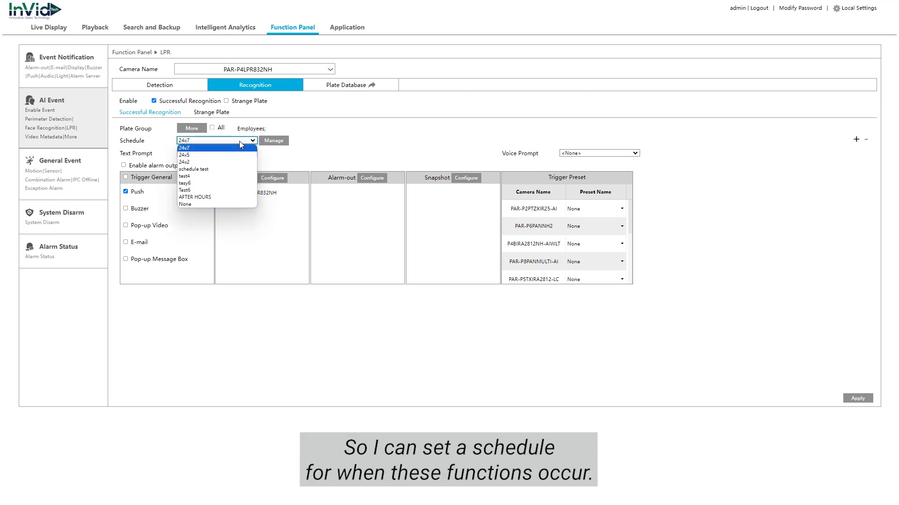
{"action": "left_click", "coordinate": [239, 141]}
{"action": "left_click", "coordinate": [228, 142]}
{"action": "left_click", "coordinate": [227, 139]}
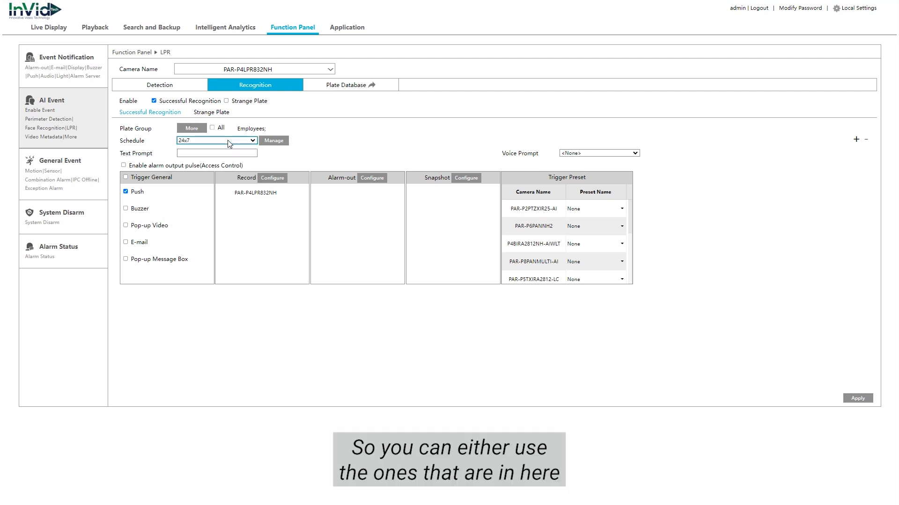
{"action": "left_click", "coordinate": [227, 141]}
{"action": "left_click", "coordinate": [223, 137]}
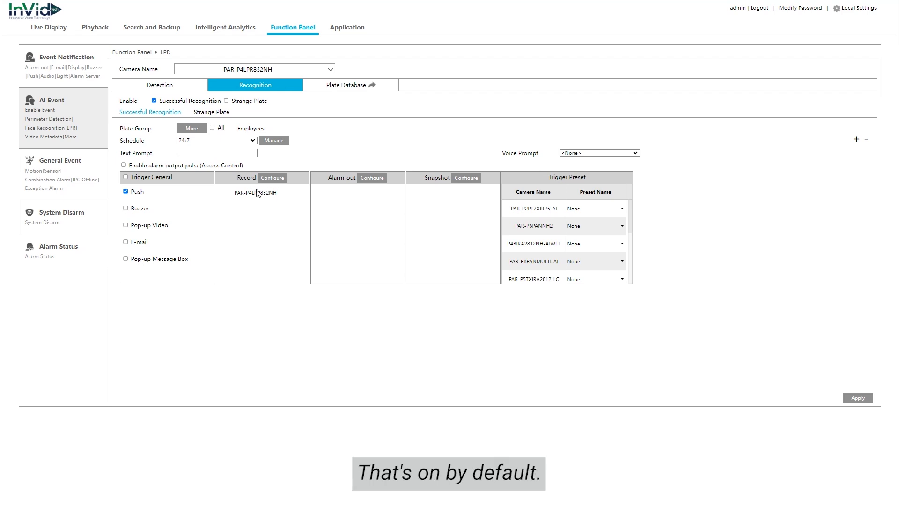
- Add PAR-P4LPR832NH_AlarmOut1 as the alarm output triggered by Successful Recognition
{"action": "left_click", "coordinate": [369, 180]}
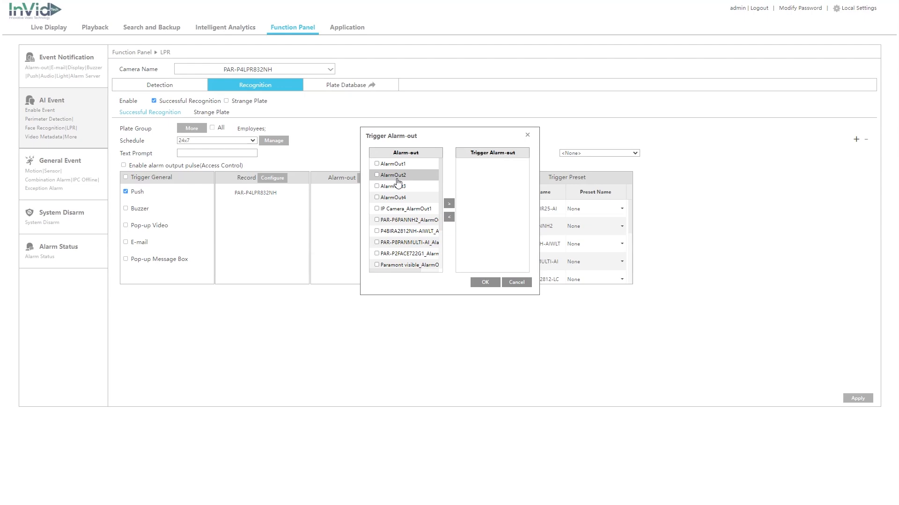
{"action": "scroll", "coordinate": [400, 195], "scroll_direction": "down", "scroll_amount": 2}
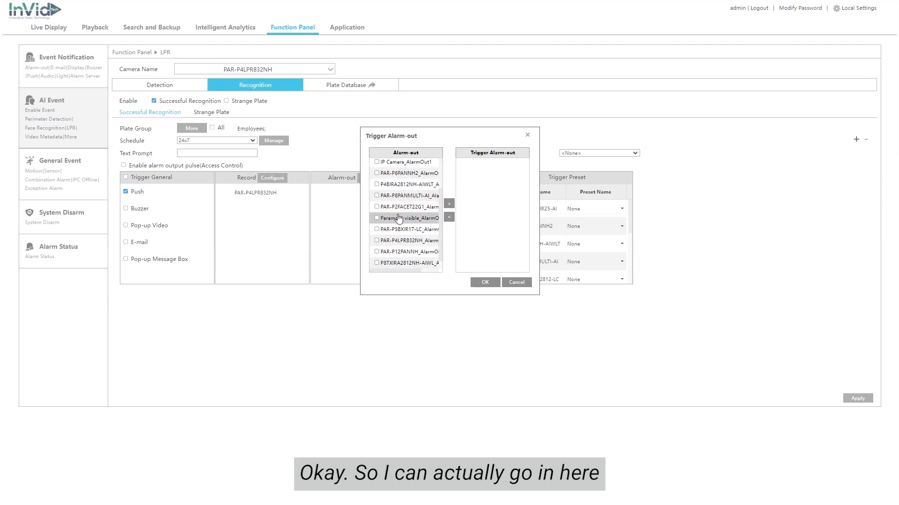
{"action": "scroll", "coordinate": [383, 233], "scroll_direction": "up", "scroll_amount": 2}
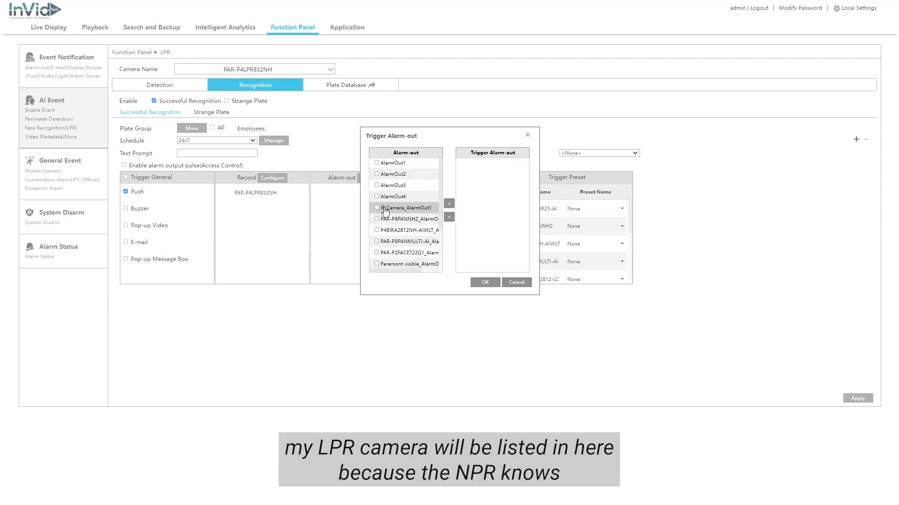
{"action": "scroll", "coordinate": [386, 230], "scroll_direction": "down", "scroll_amount": 3}
{"action": "scroll", "coordinate": [390, 227], "scroll_direction": "up", "scroll_amount": 3}
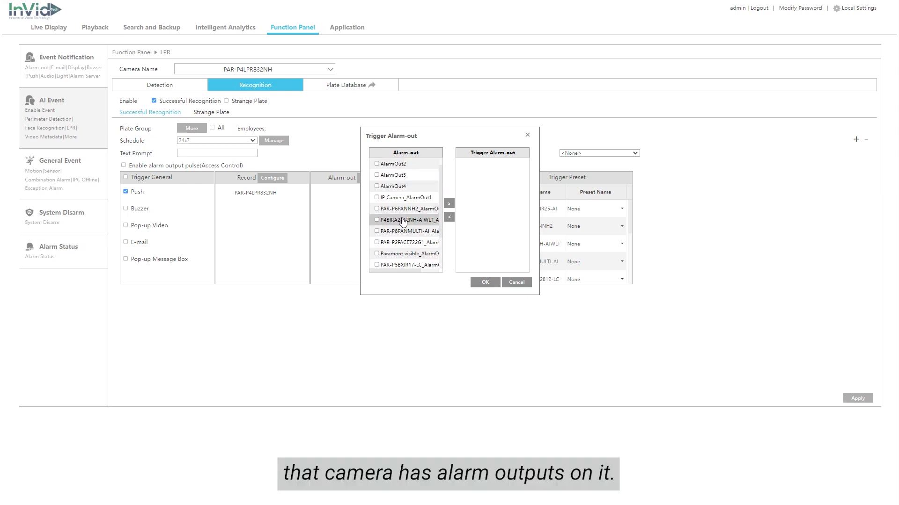
{"action": "scroll", "coordinate": [403, 221], "scroll_direction": "down", "scroll_amount": 3}
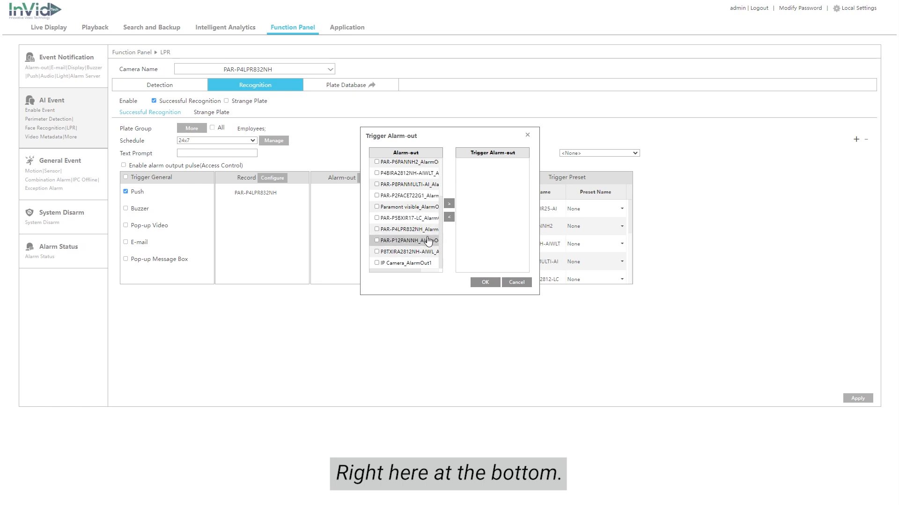
{"action": "left_click", "coordinate": [377, 230]}
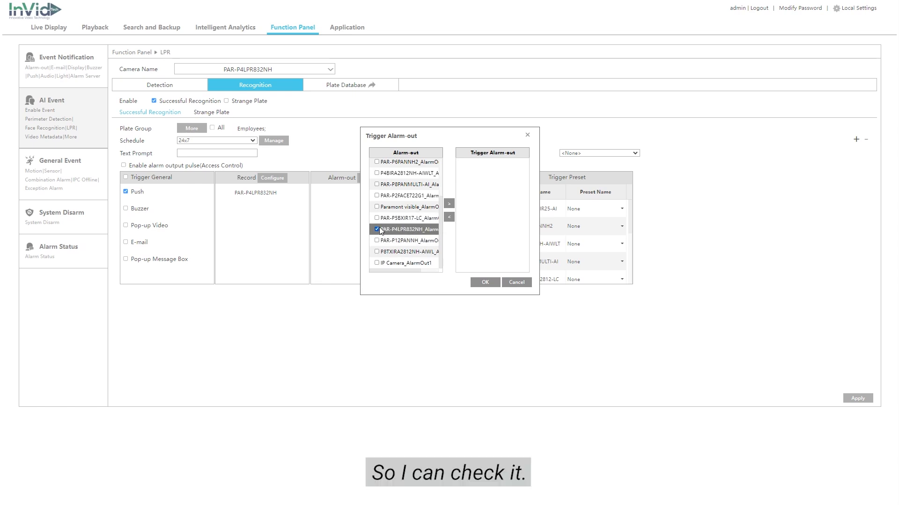
{"action": "left_click", "coordinate": [449, 205]}
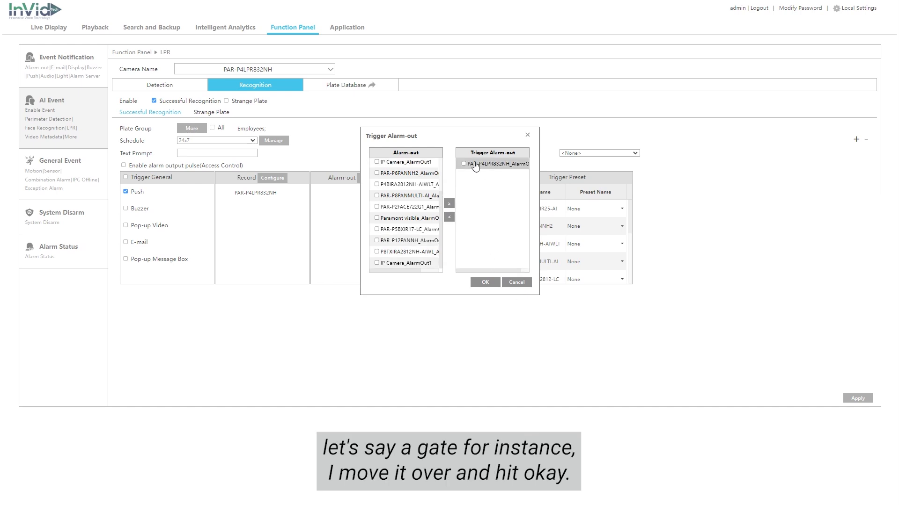
{"action": "left_click", "coordinate": [485, 282]}
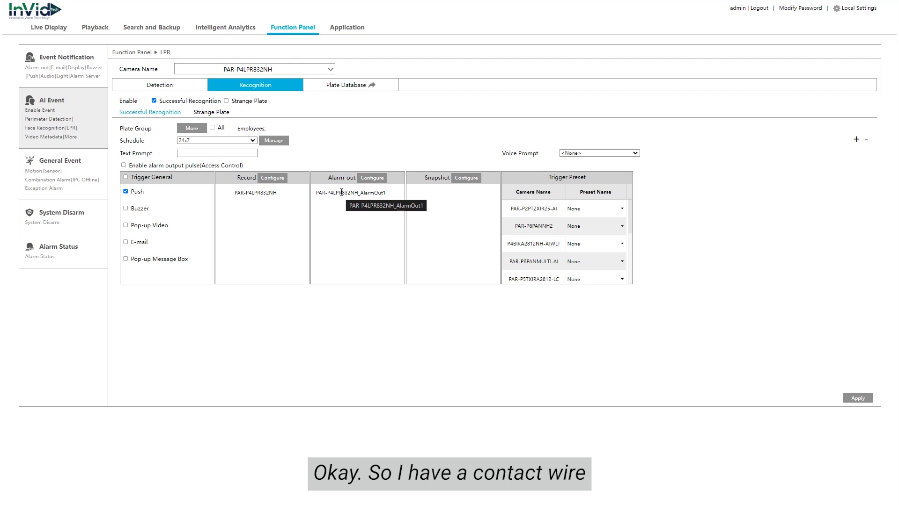
- Review the recorder's and cameras' alarm outputs available as triggers, and close the list without changes
{"action": "left_click", "coordinate": [370, 180]}
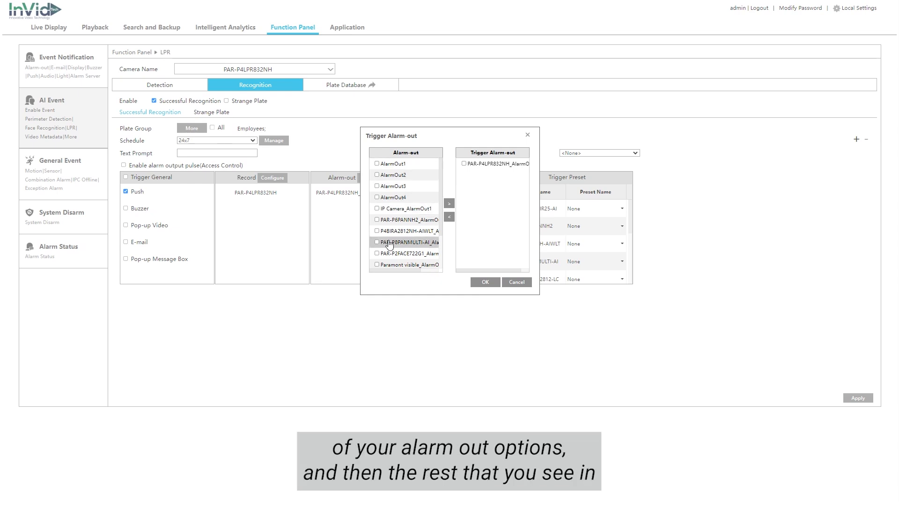
{"action": "scroll", "coordinate": [390, 243], "scroll_direction": "down", "scroll_amount": 2}
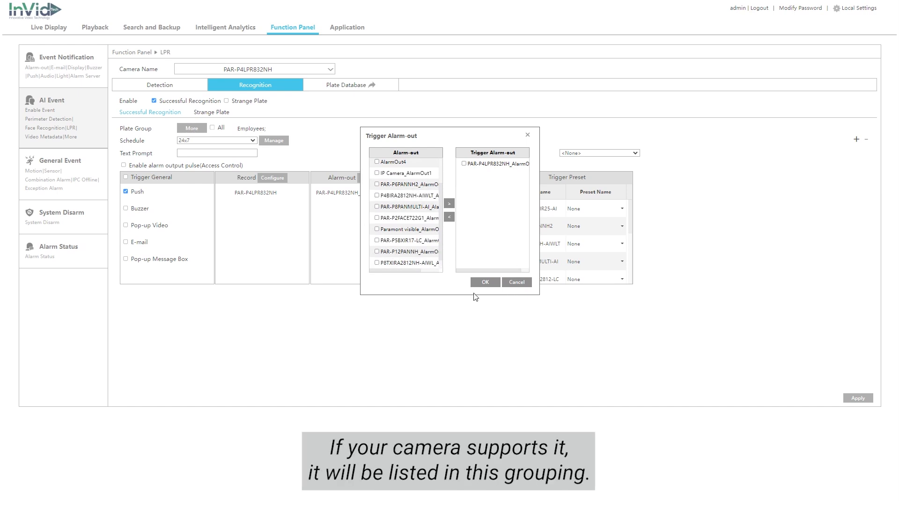
{"action": "left_click", "coordinate": [516, 282]}
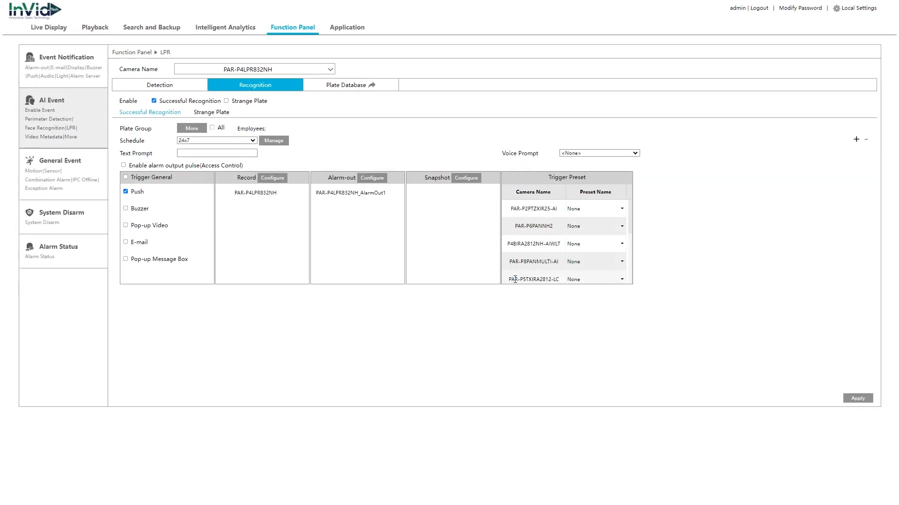
- Review the cameras available for triggered snapshots and the preset options for PAR-P2PTZXIR25-AI, leaving both unchanged
{"action": "left_click", "coordinate": [465, 180]}
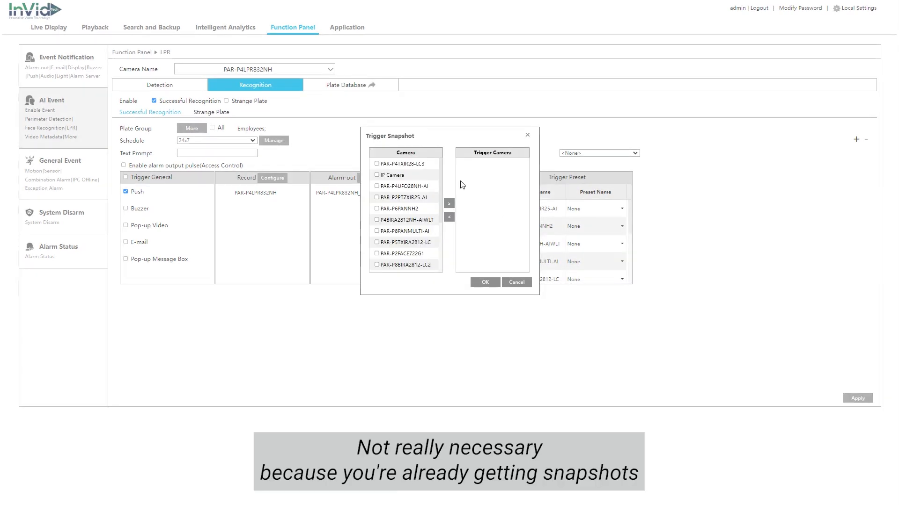
{"action": "left_click", "coordinate": [527, 135]}
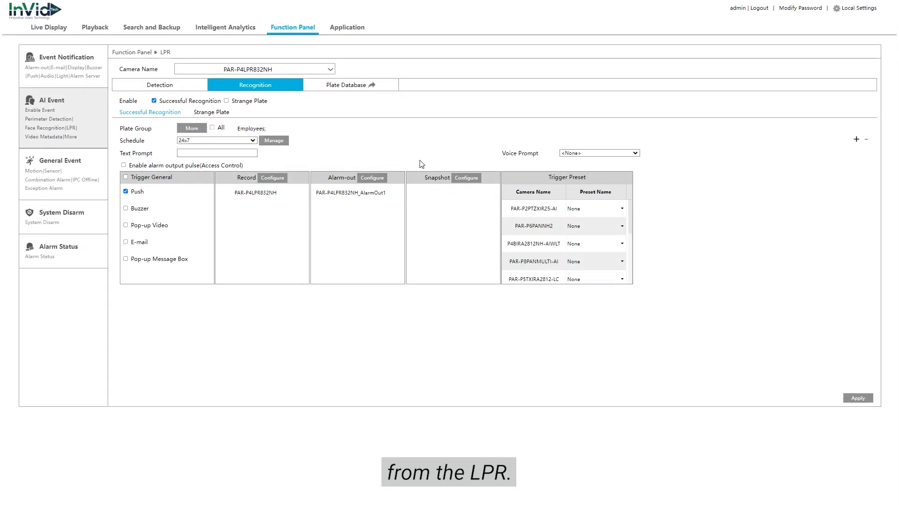
{"action": "left_click", "coordinate": [457, 179]}
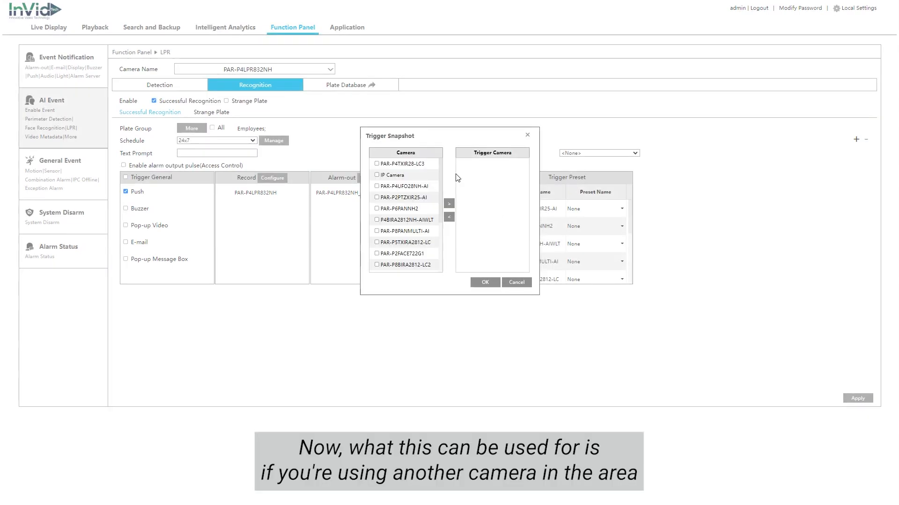
{"action": "scroll", "coordinate": [391, 196], "scroll_direction": "down", "scroll_amount": 1}
{"action": "scroll", "coordinate": [391, 196], "scroll_direction": "down", "scroll_amount": 2}
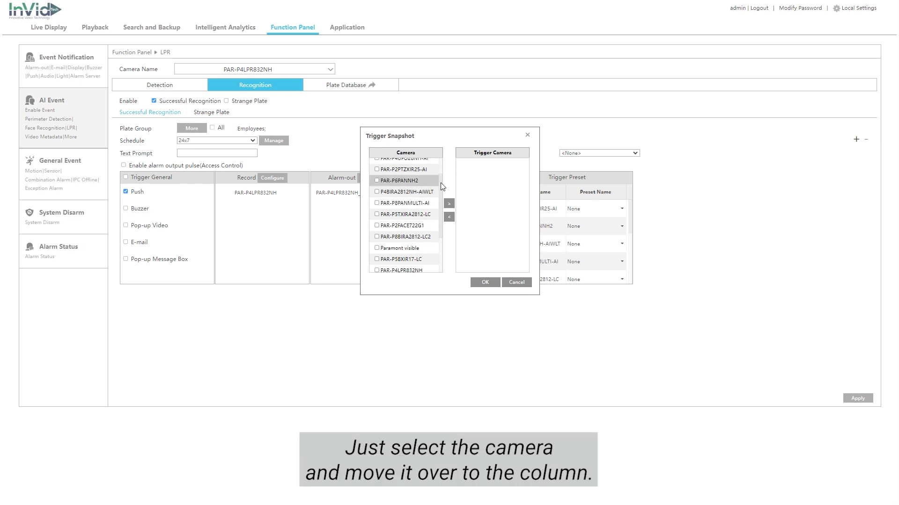
{"action": "left_click", "coordinate": [515, 282]}
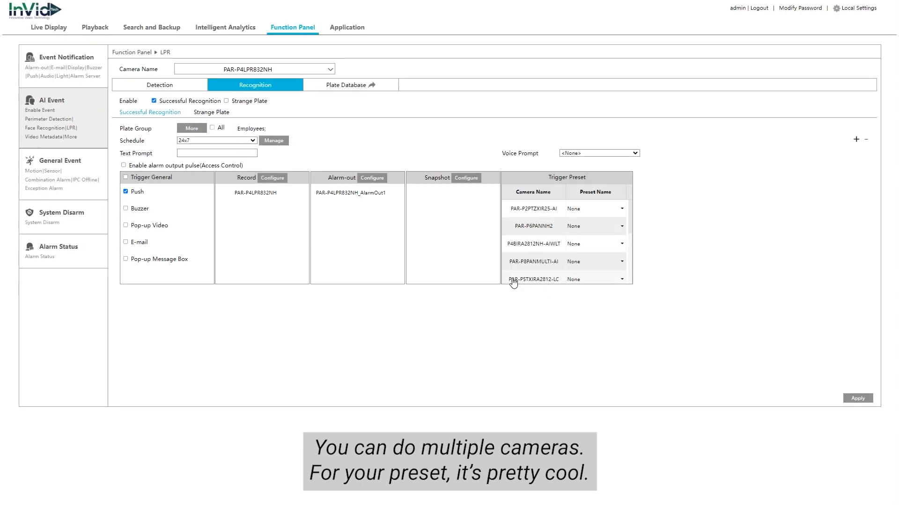
{"action": "left_click", "coordinate": [603, 211]}
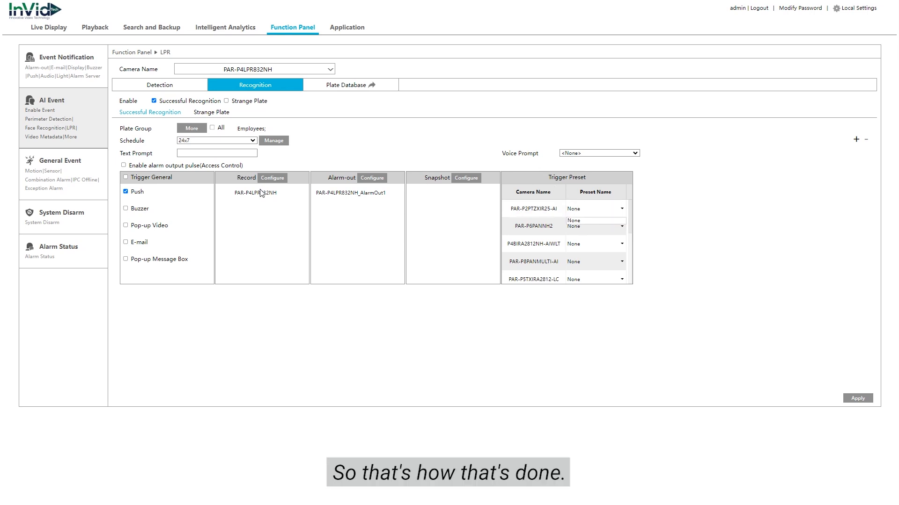
{"action": "left_click", "coordinate": [366, 253]}
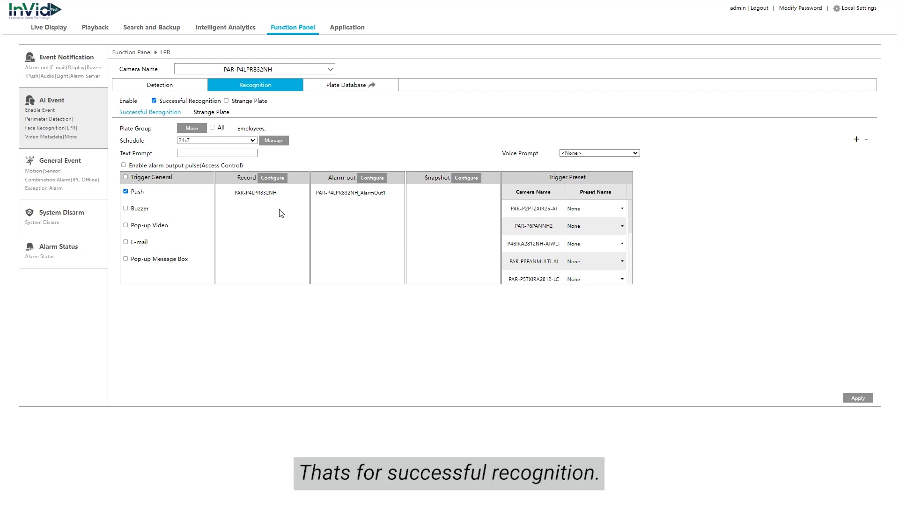
- Enable Strange Plate recognition for PAR-P4LPR832NH and display its trigger settings
{"action": "left_click", "coordinate": [227, 101]}
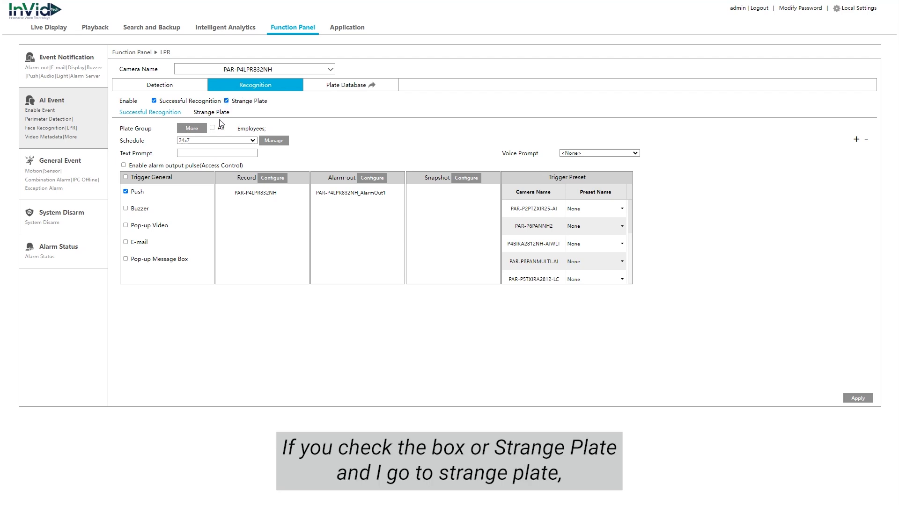
{"action": "left_click", "coordinate": [217, 114]}
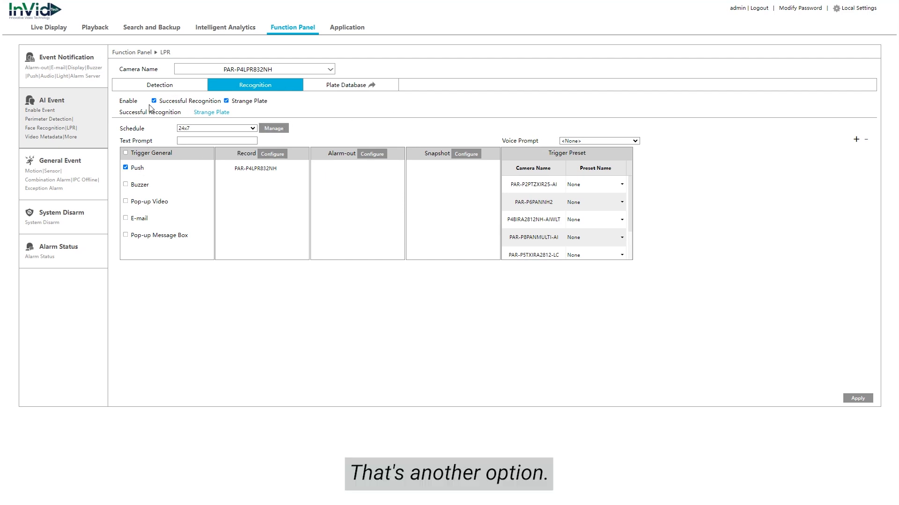
- Return to the Successful Recognition settings and review the plate group selection, keeping Employees assigned
{"action": "left_click", "coordinate": [161, 115]}
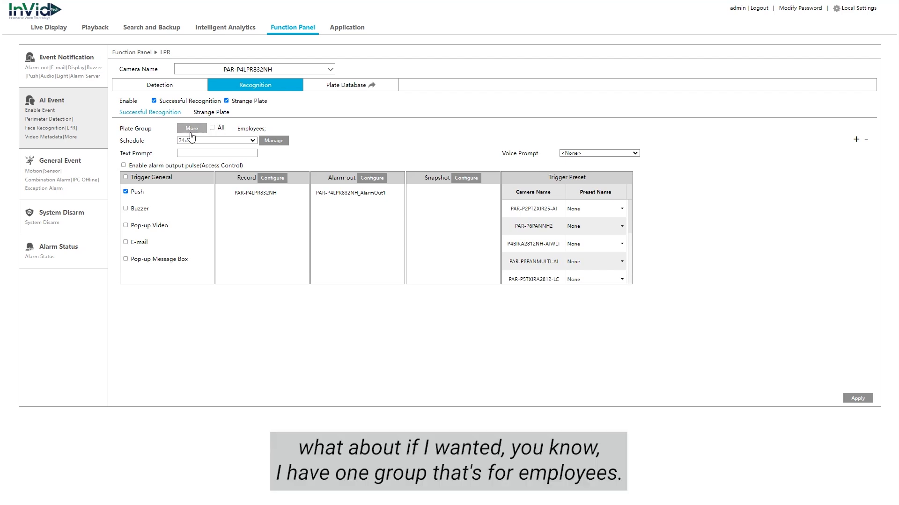
{"action": "left_click", "coordinate": [191, 134]}
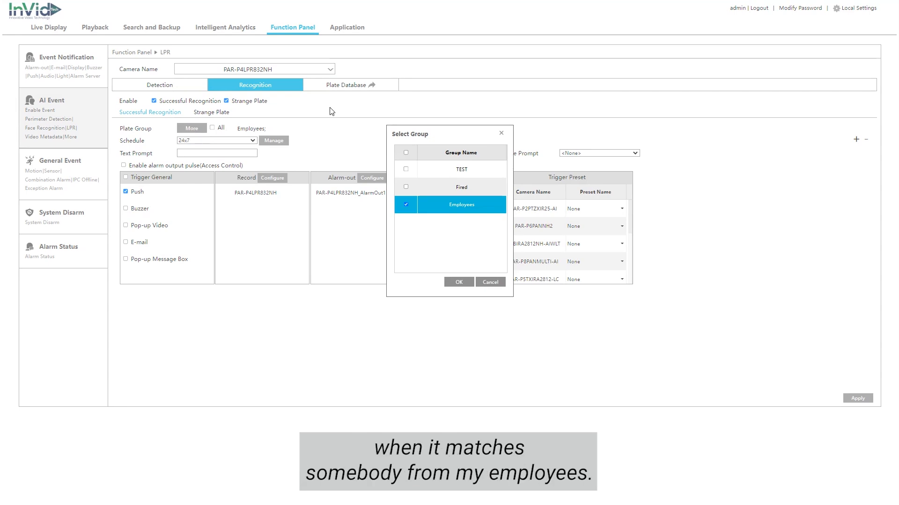
{"action": "left_click", "coordinate": [500, 133]}
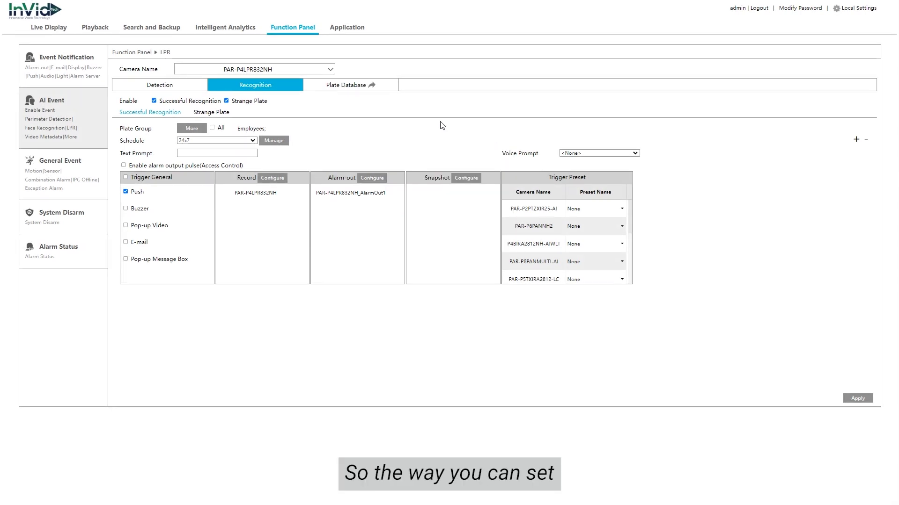
- Add a second Successful Recognition rule and compare it with the original rule for Employees, ending on the new rule's settings
{"action": "left_click", "coordinate": [857, 141]}
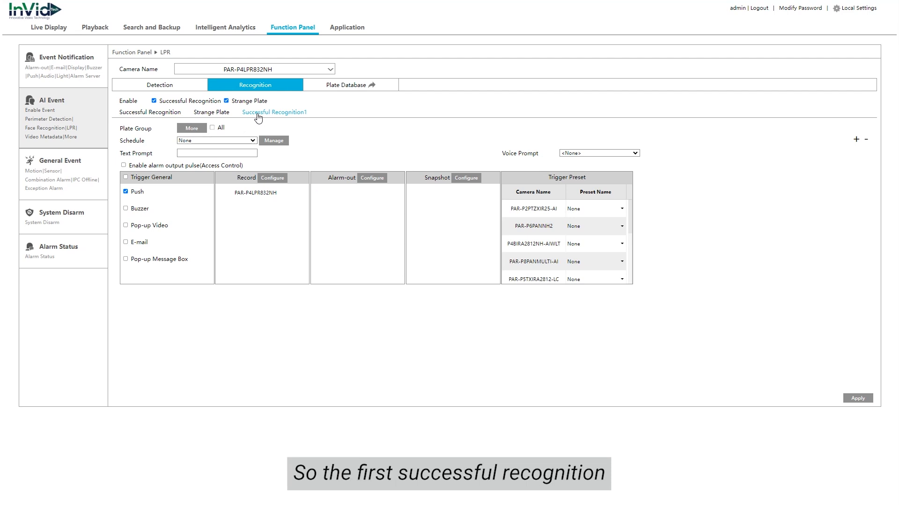
{"action": "left_click", "coordinate": [136, 117]}
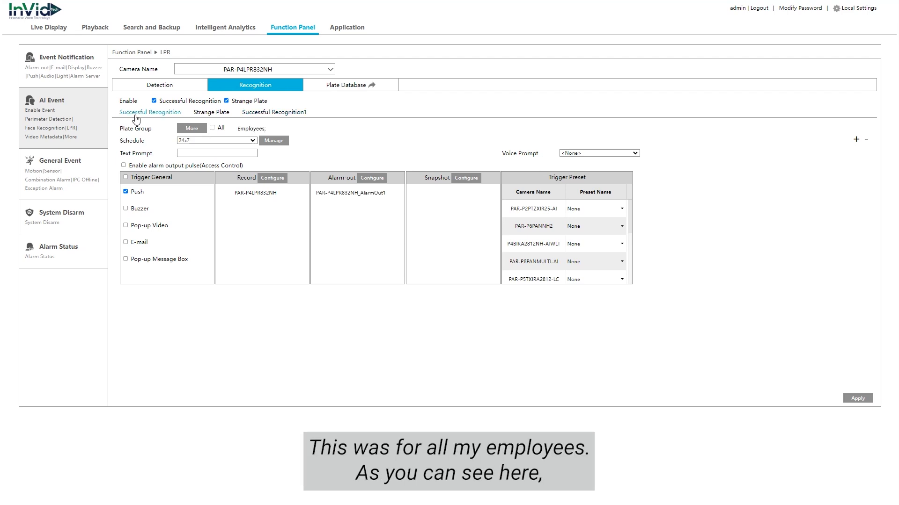
{"action": "left_click", "coordinate": [266, 114]}
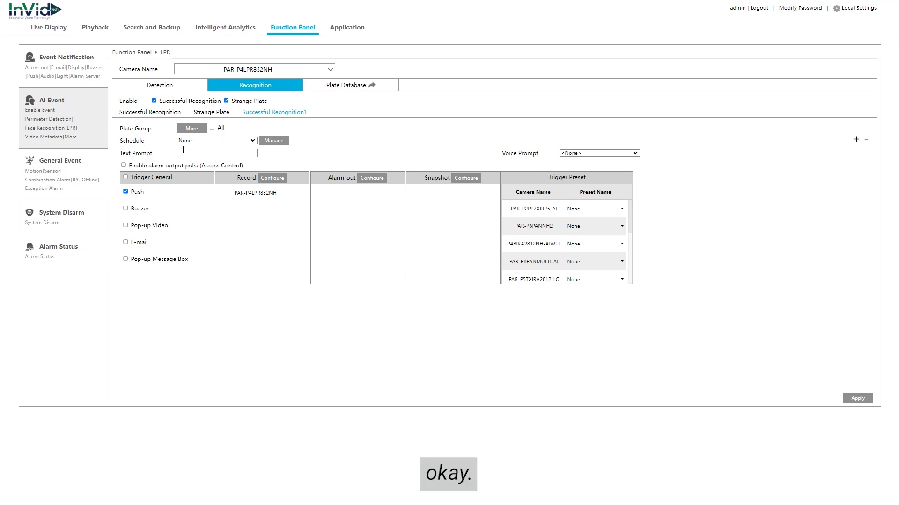
- Set the schedule of Successful Recognition1 to 24x7 and assign the Fired plate group to it
{"action": "left_click", "coordinate": [192, 142]}
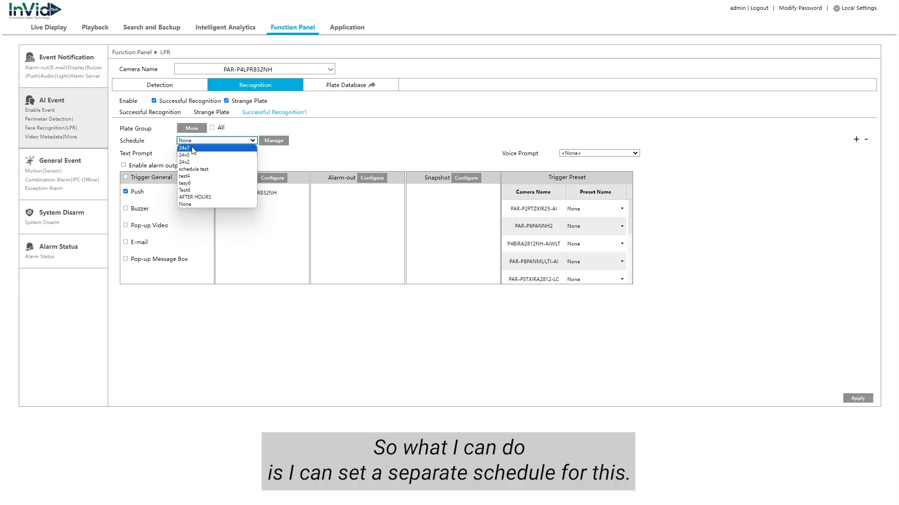
{"action": "left_click", "coordinate": [192, 149]}
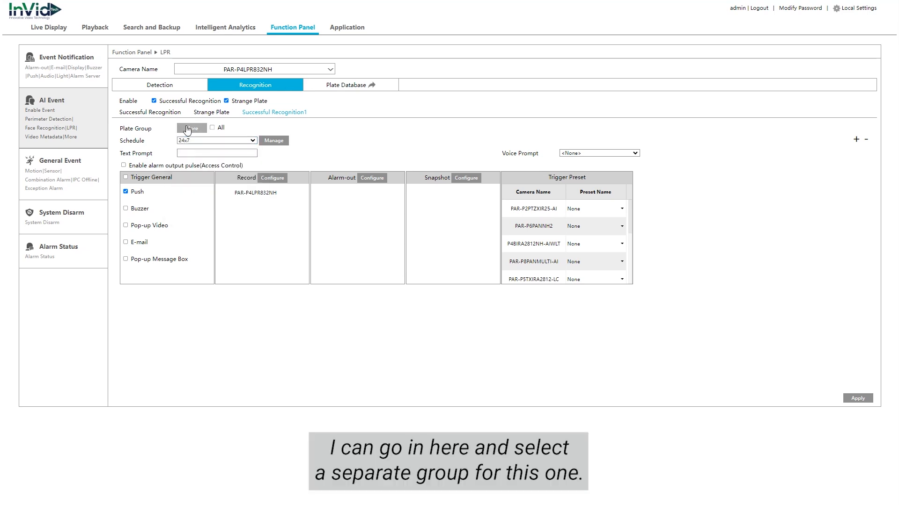
{"action": "left_click", "coordinate": [192, 128]}
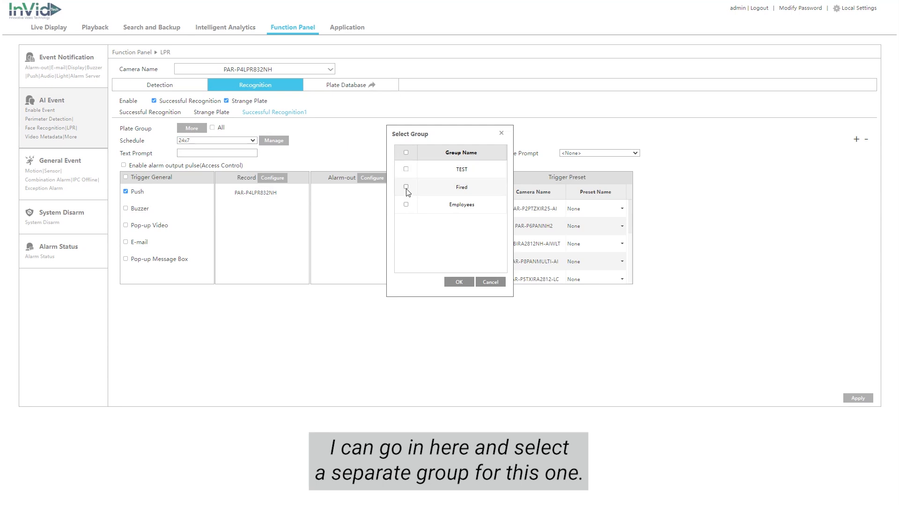
{"action": "left_click", "coordinate": [406, 187]}
{"action": "left_click", "coordinate": [464, 282]}
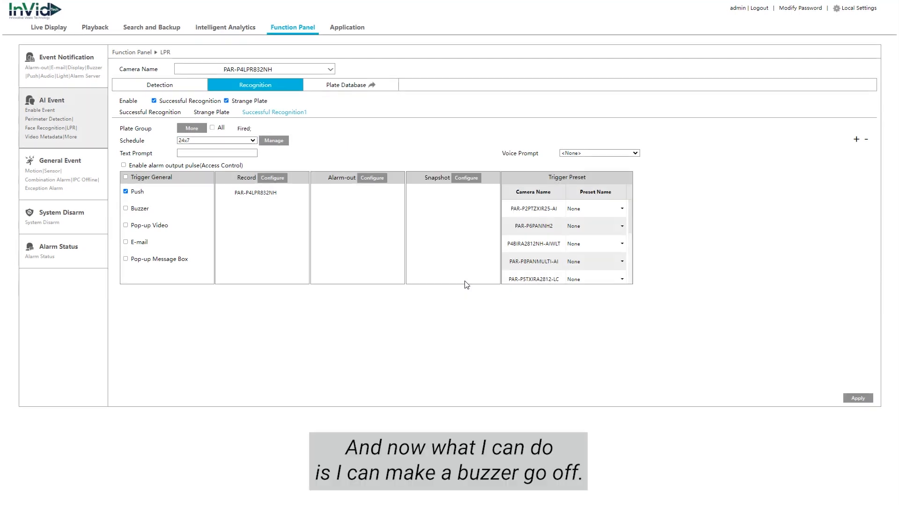
- Enable the Buzzer trigger for the Fired group's recognition rule
{"action": "left_click", "coordinate": [126, 208]}
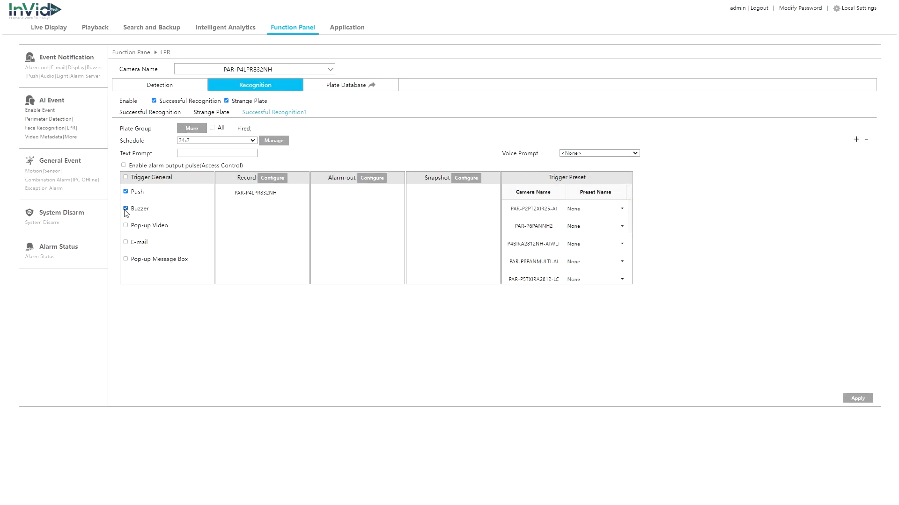